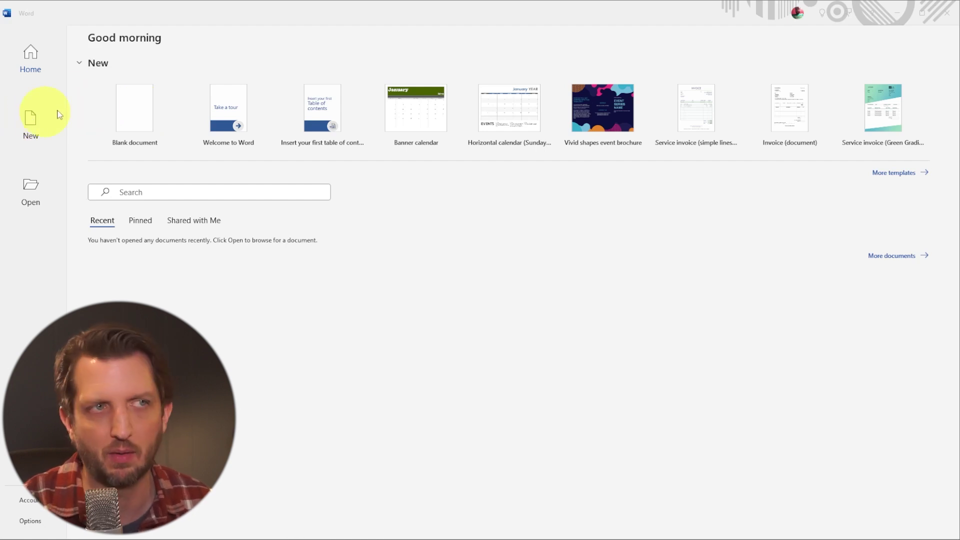
Switch to Word and create a new blank document from the start screen.
key("alt+Tab")
left_click(126, 126)
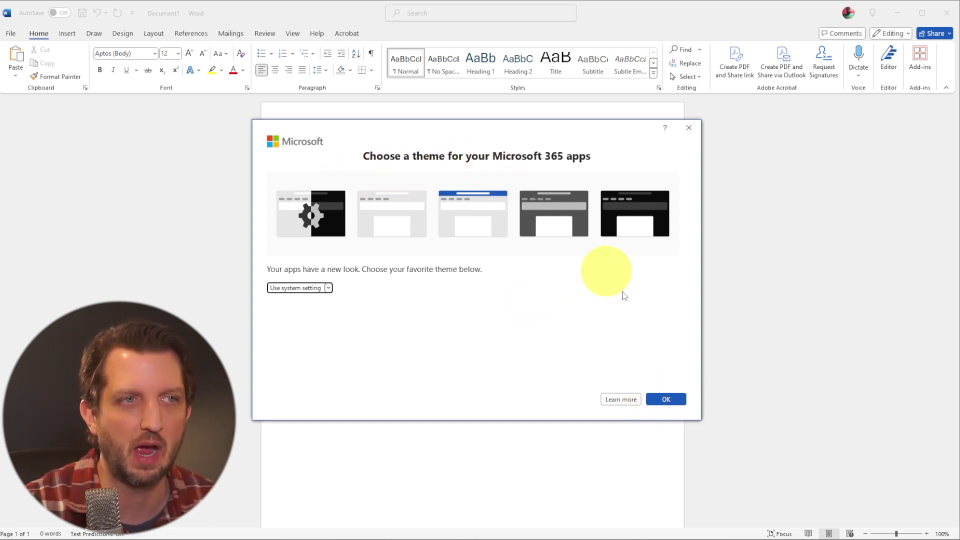
Keep the theme on Use system setting and confirm the theme prompt with OK.
left_click(667, 399)
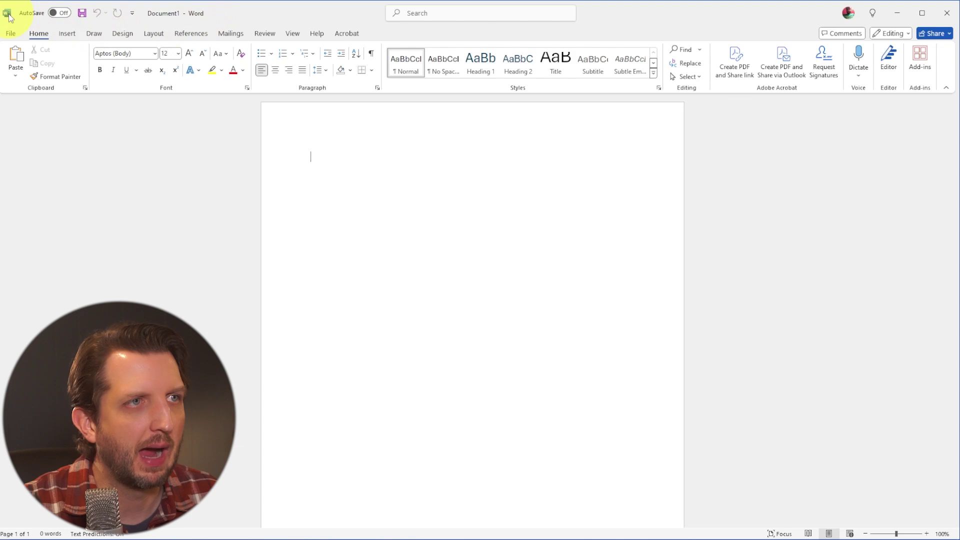
Decline the AutoSave upload and save the file as 'demo' in the local Documents folder.
left_click(53, 13)
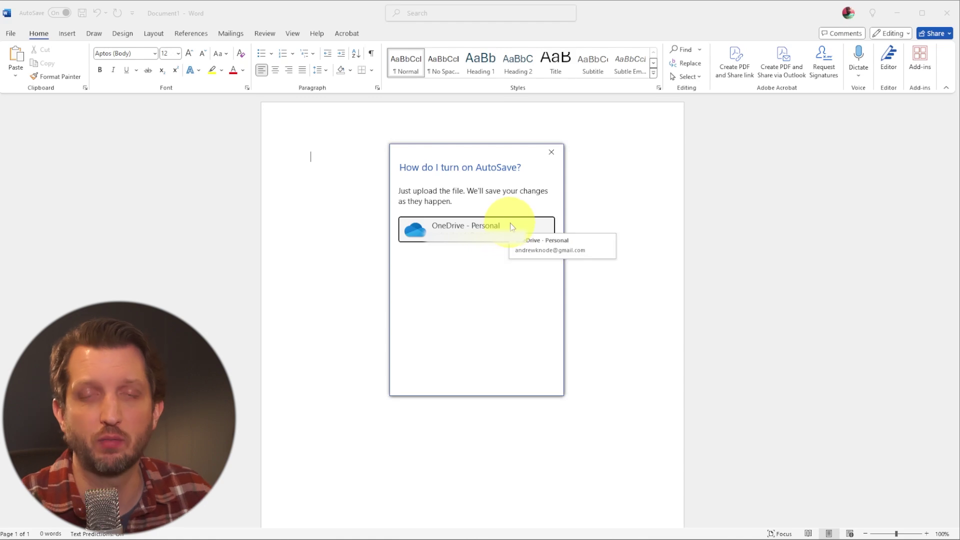
left_click(547, 154)
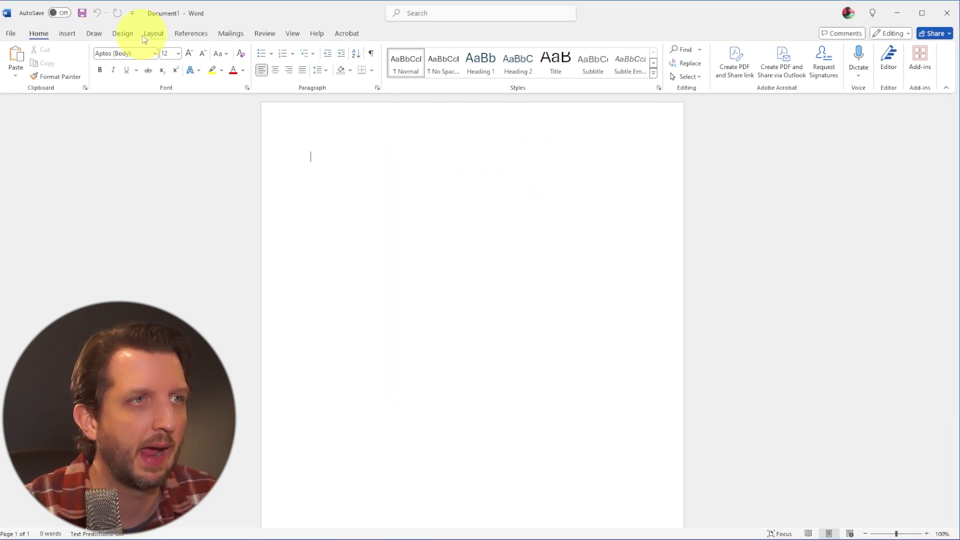
left_click(83, 15)
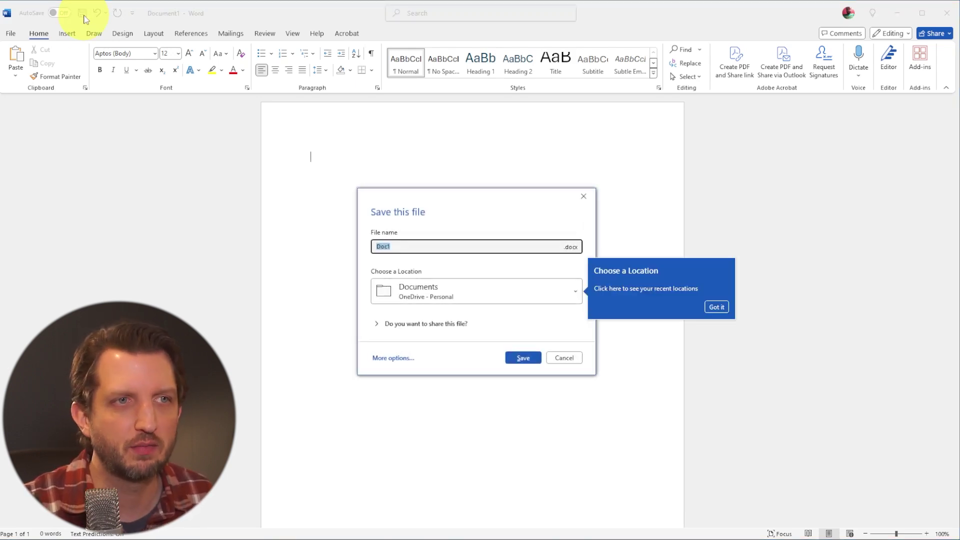
left_click(387, 291)
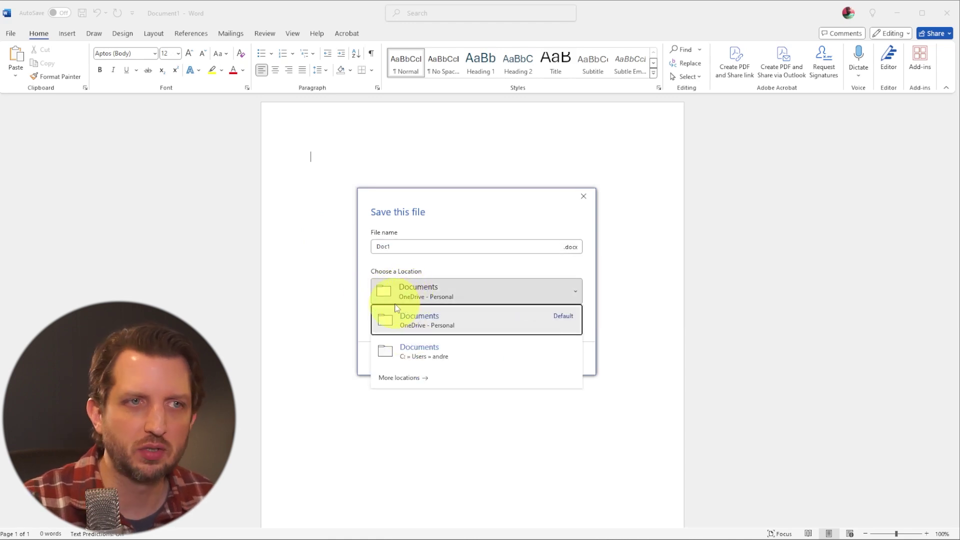
left_click(422, 358)
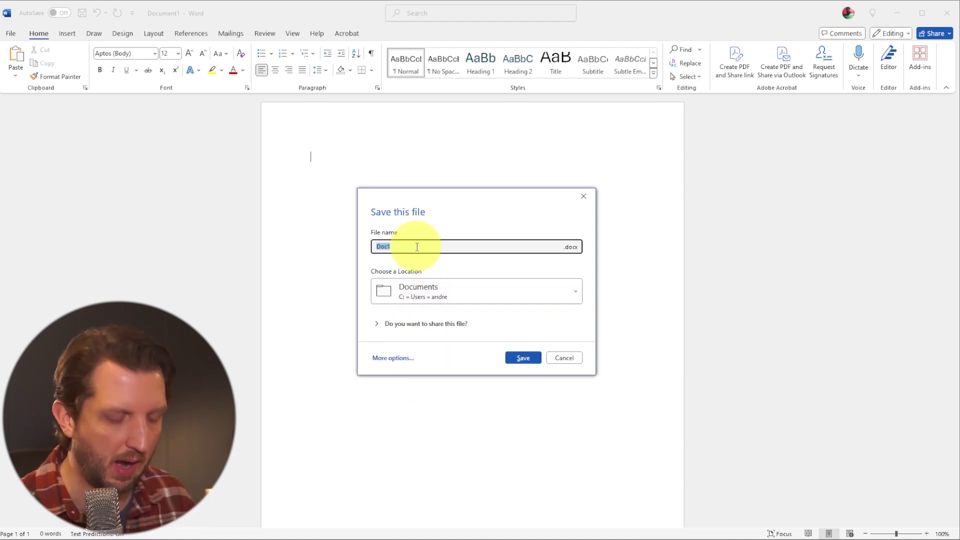
type("demo")
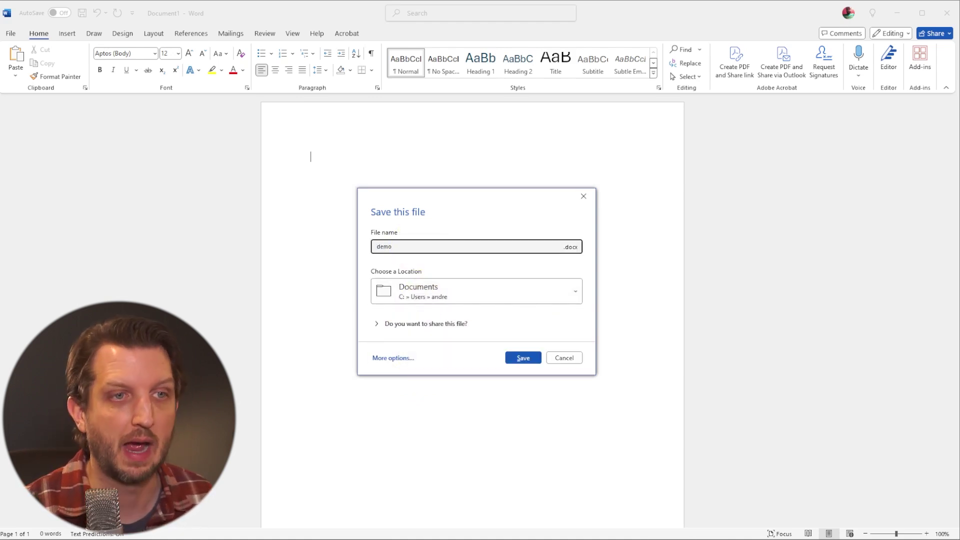
left_click(525, 358)
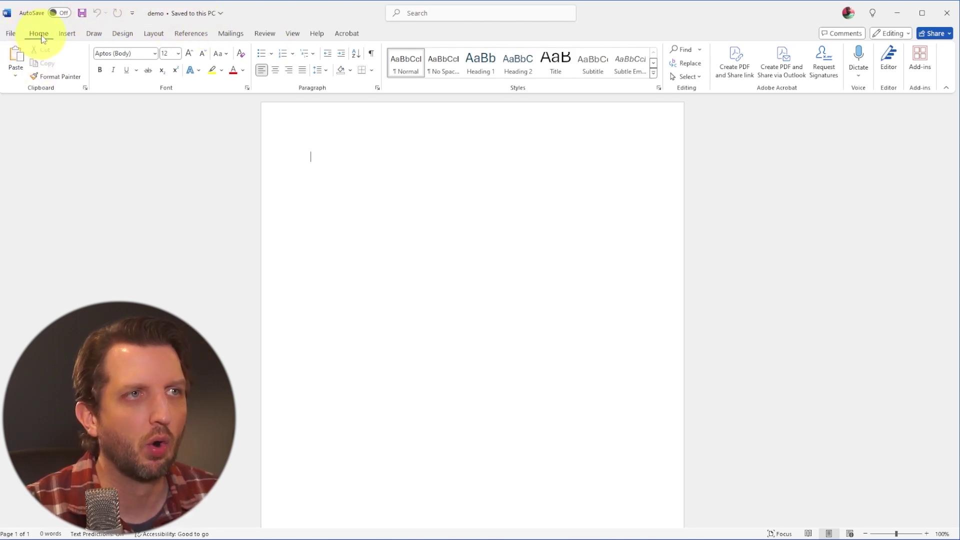
left_click(94, 34)
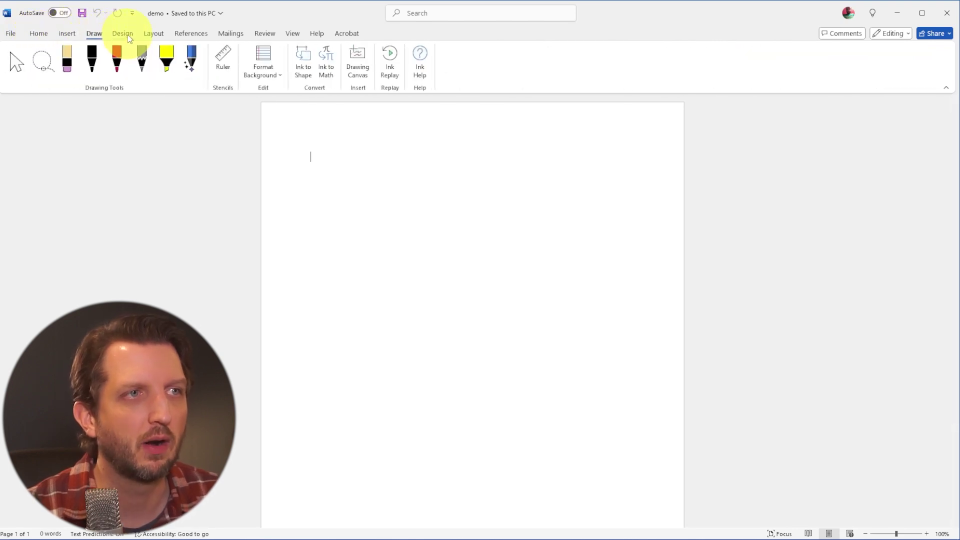
left_click(67, 34)
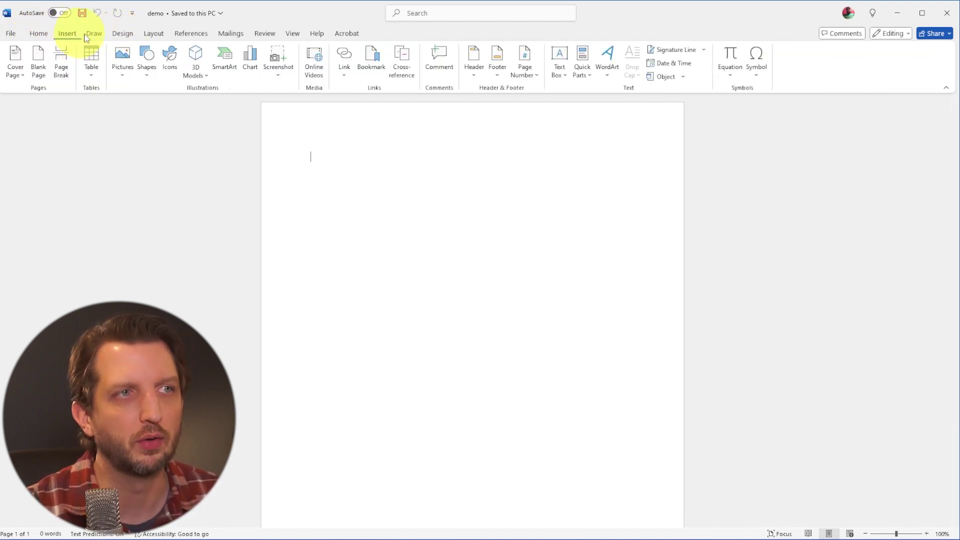
left_click(99, 34)
left_click(118, 34)
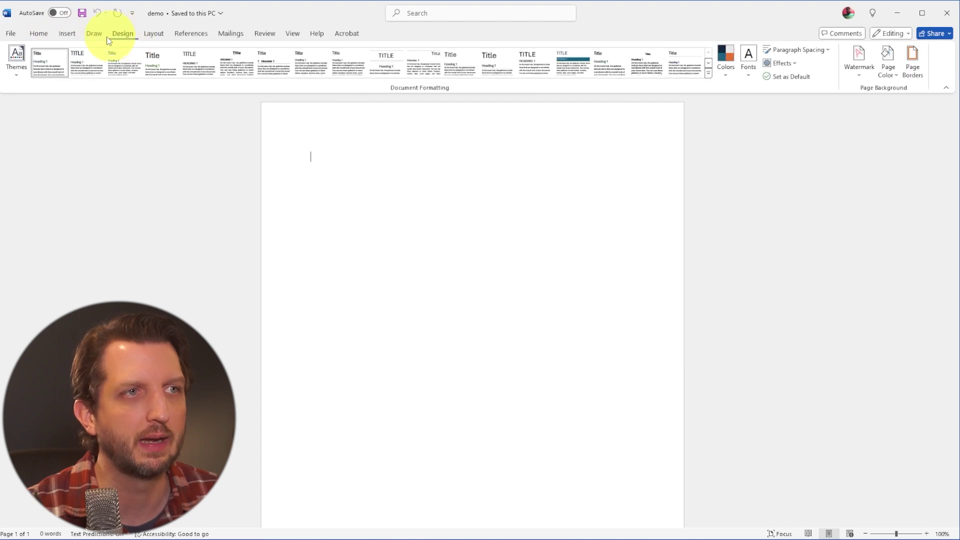
left_click(40, 34)
left_click(195, 34)
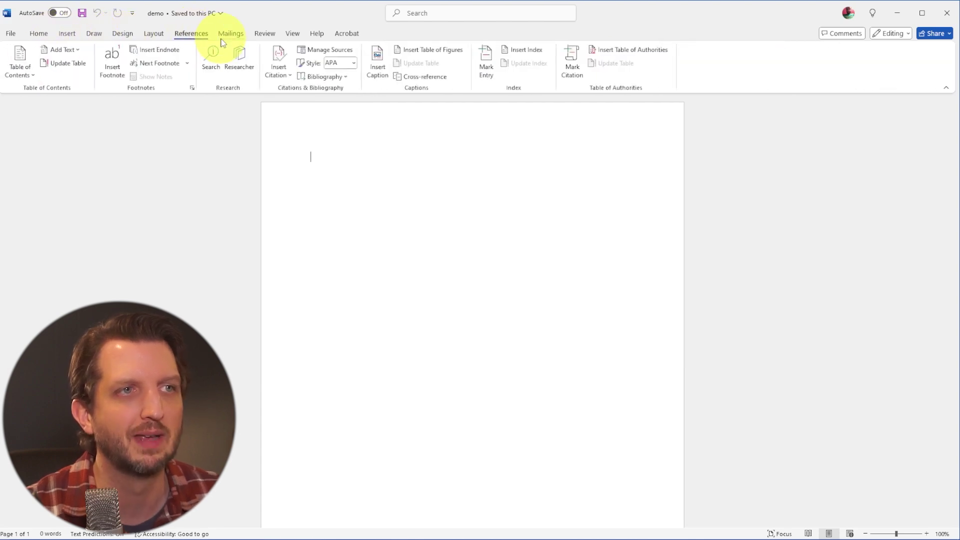
left_click(227, 34)
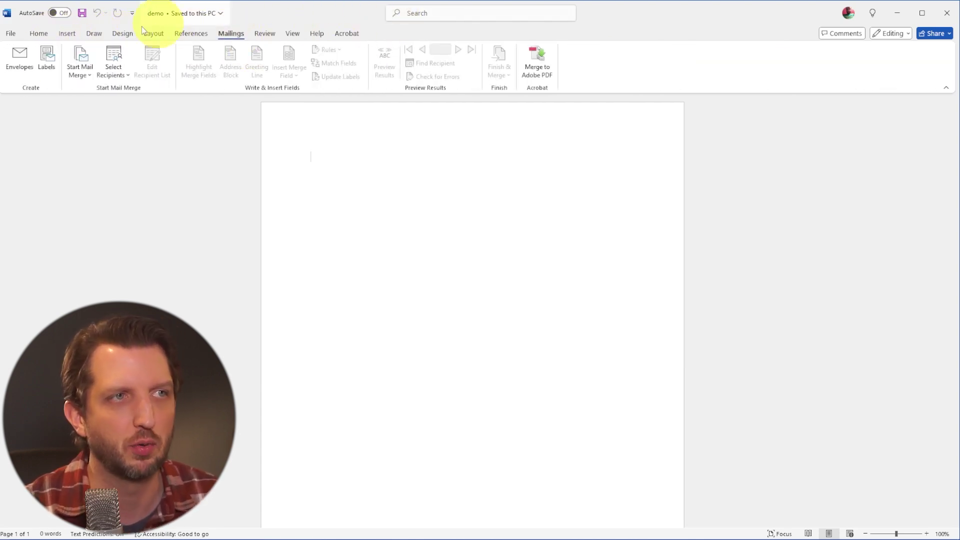
left_click(48, 33)
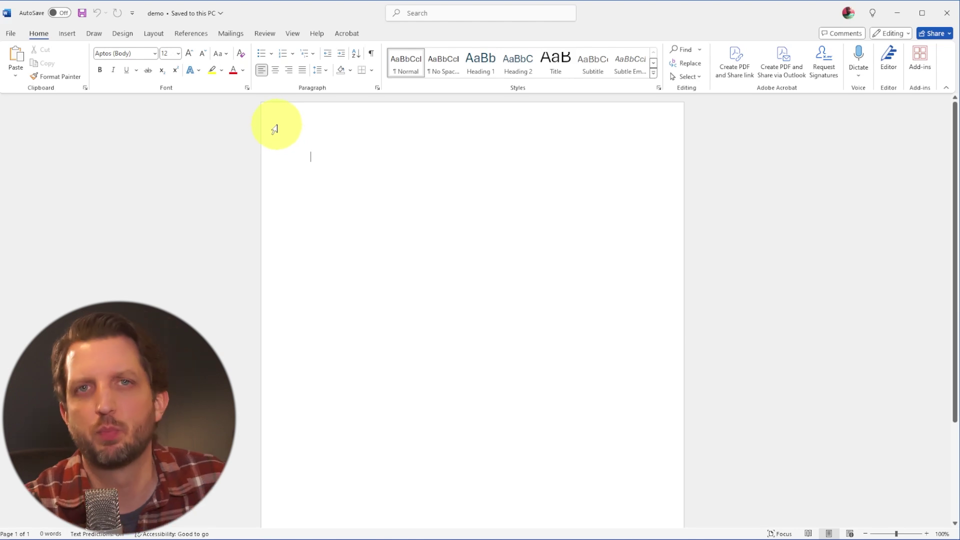
Set the font to Aptos Display after trying Aldhabi, grow the size to 14, and turn on Bold.
left_click(154, 53)
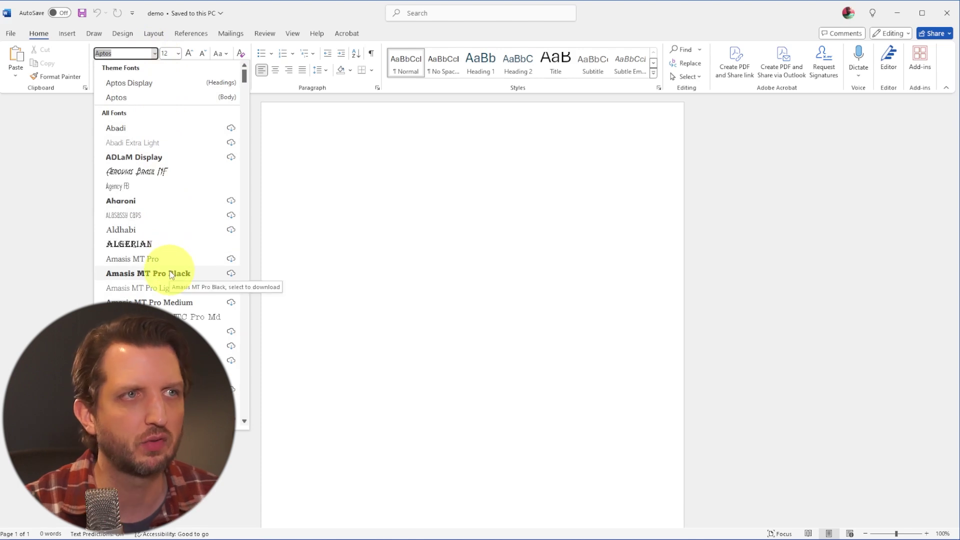
left_click(142, 230)
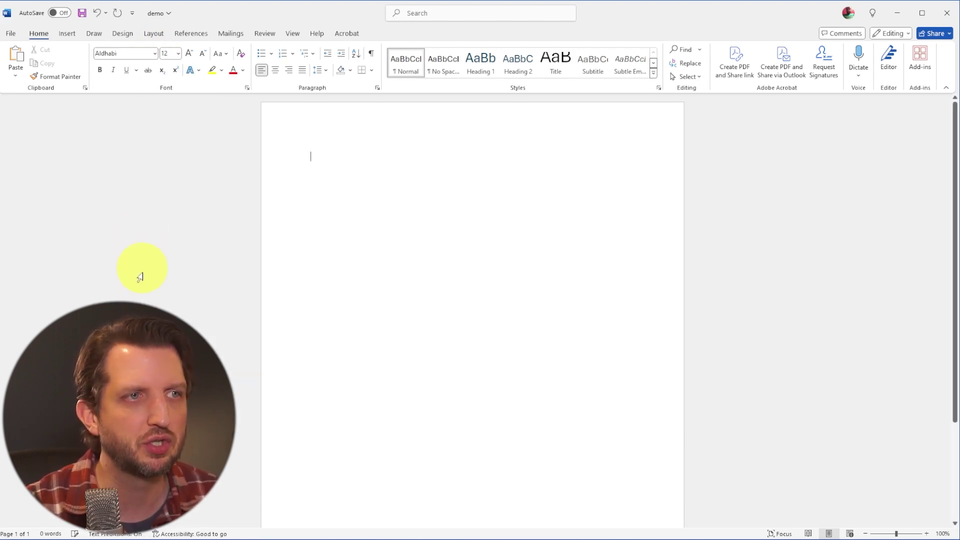
left_click(155, 53)
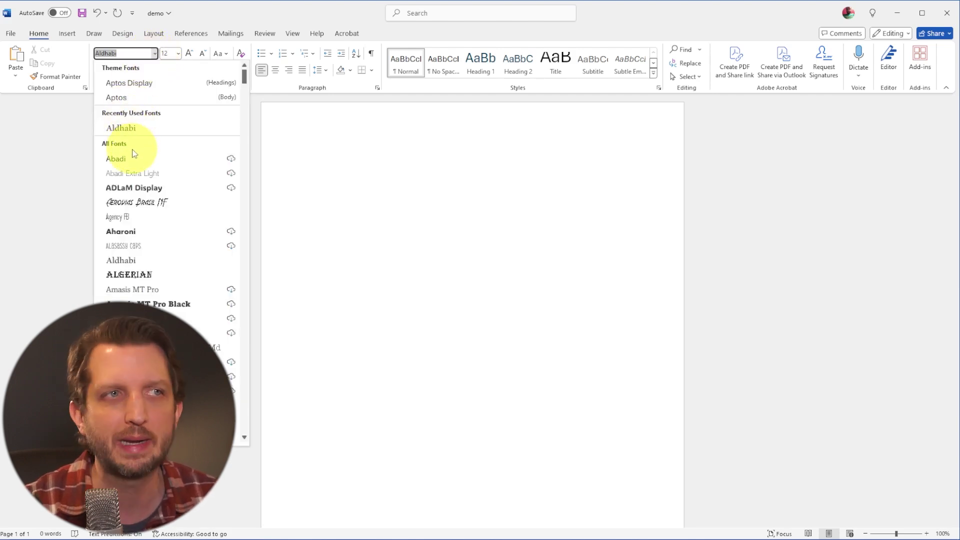
left_click(130, 81)
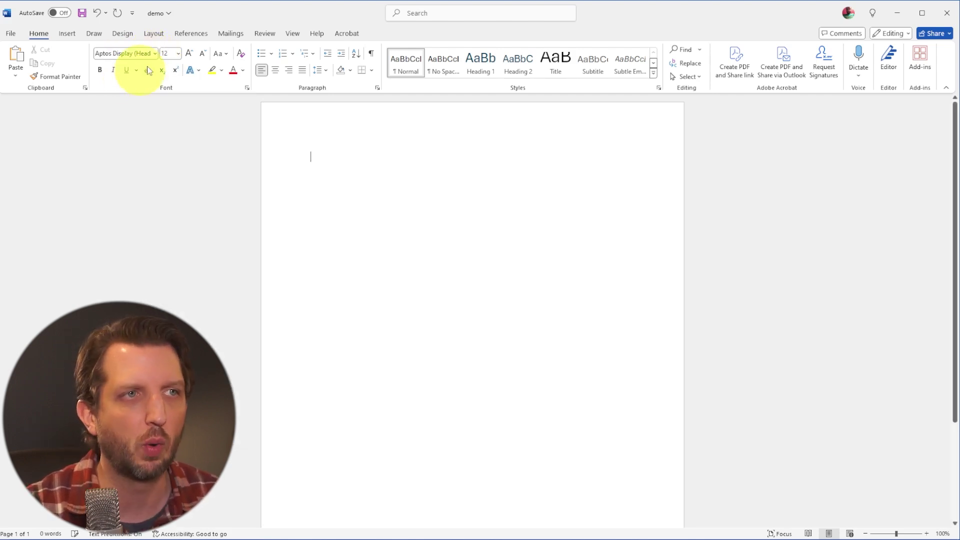
left_click(178, 53)
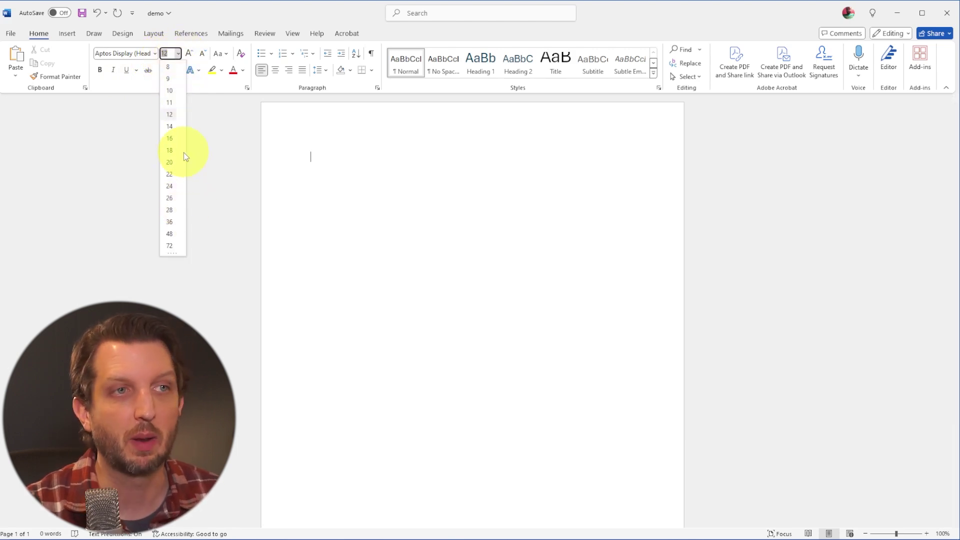
left_click(190, 54)
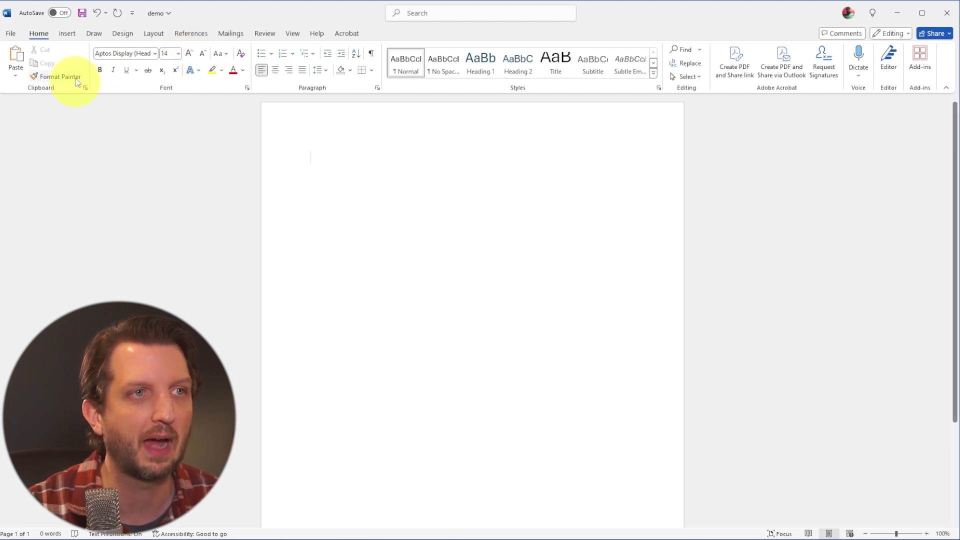
left_click(223, 54)
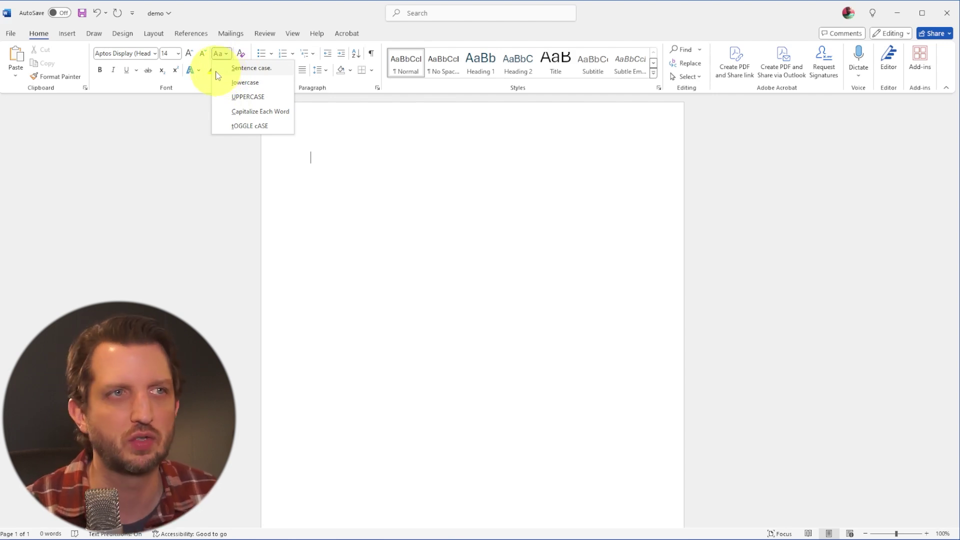
left_click(100, 70)
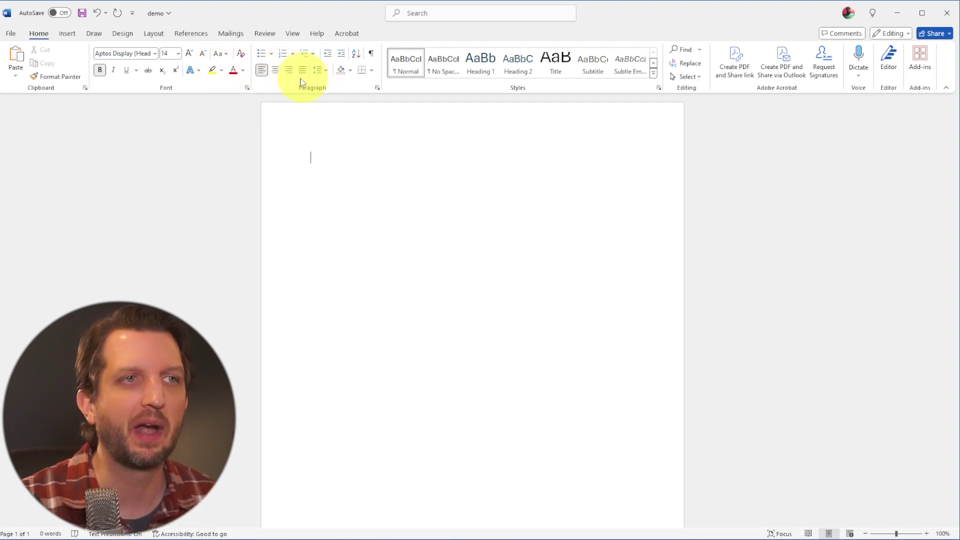
left_click(275, 70)
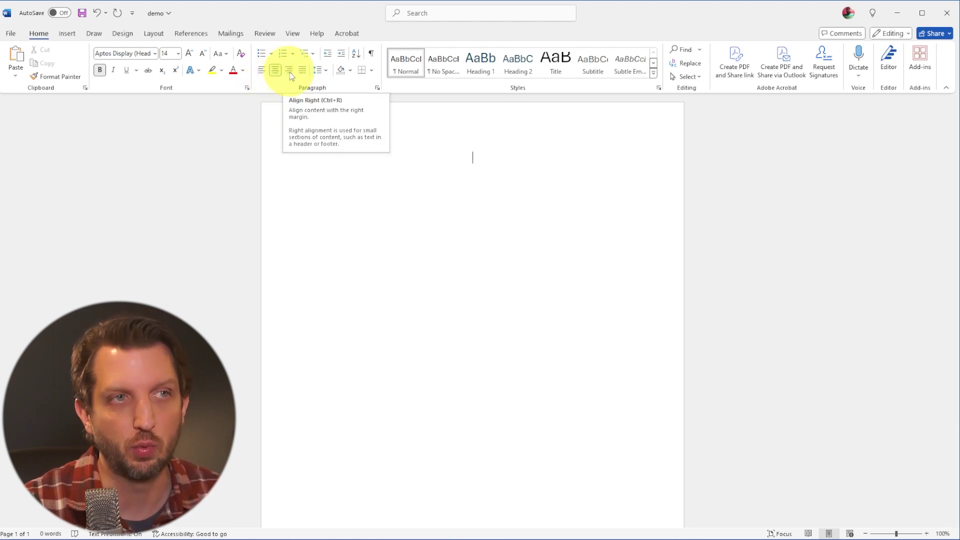
key("ctrl+j")
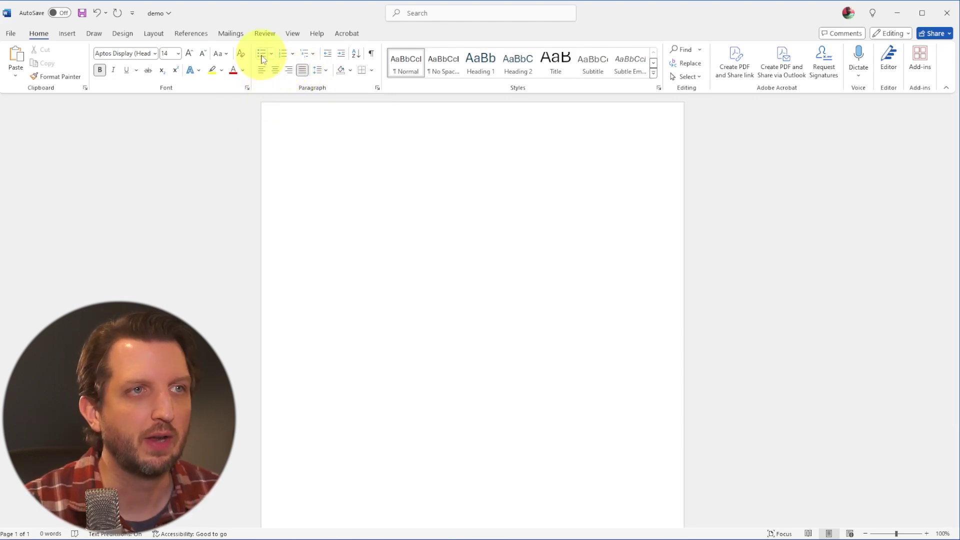
left_click(261, 53)
left_click(283, 54)
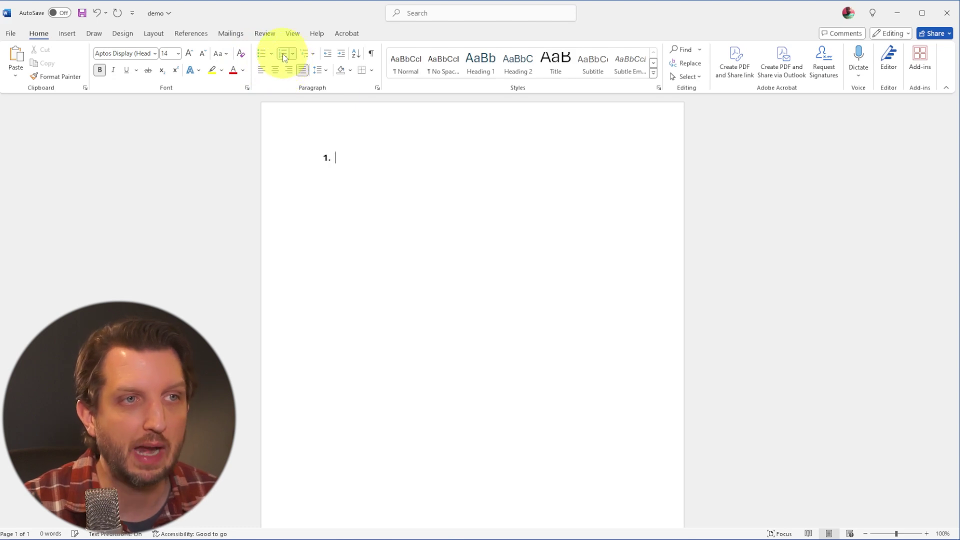
key("ctrl+q")
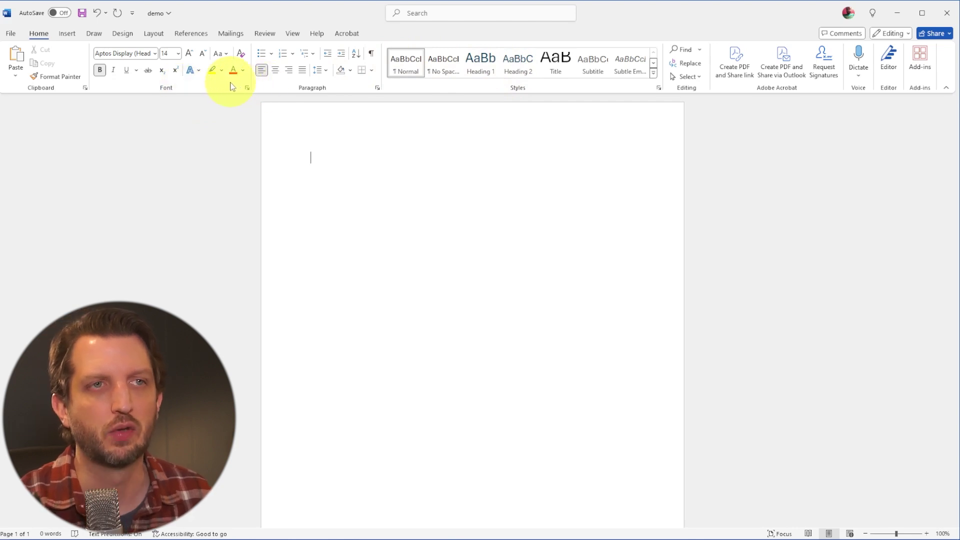
Toggle the empty line between Heading 1 and Normal, close the navigation pane, and finish on Normal.
left_click(482, 70)
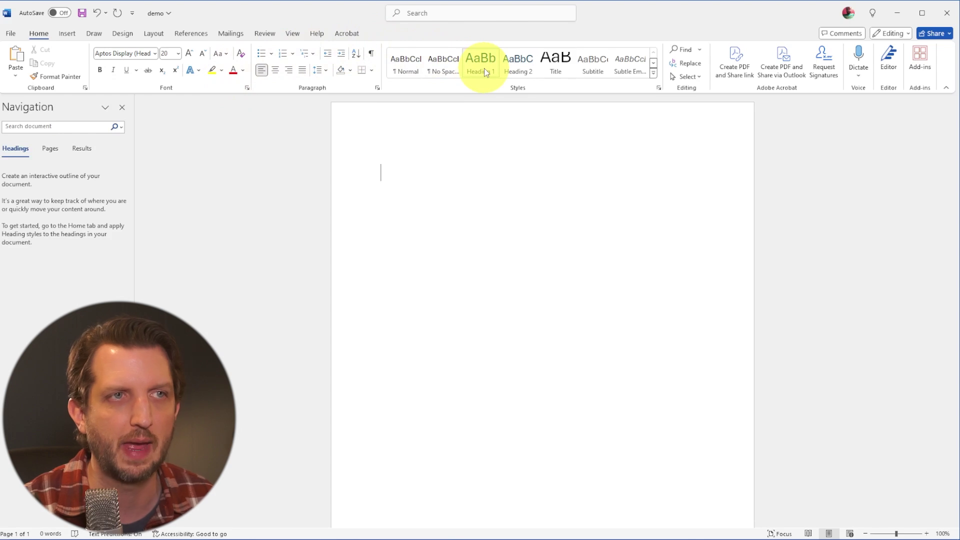
left_click(406, 66)
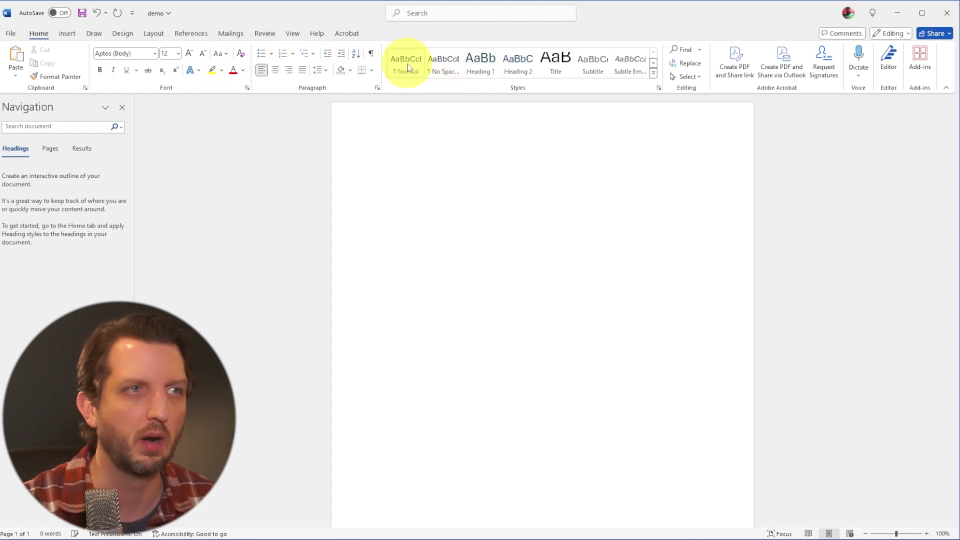
left_click(481, 65)
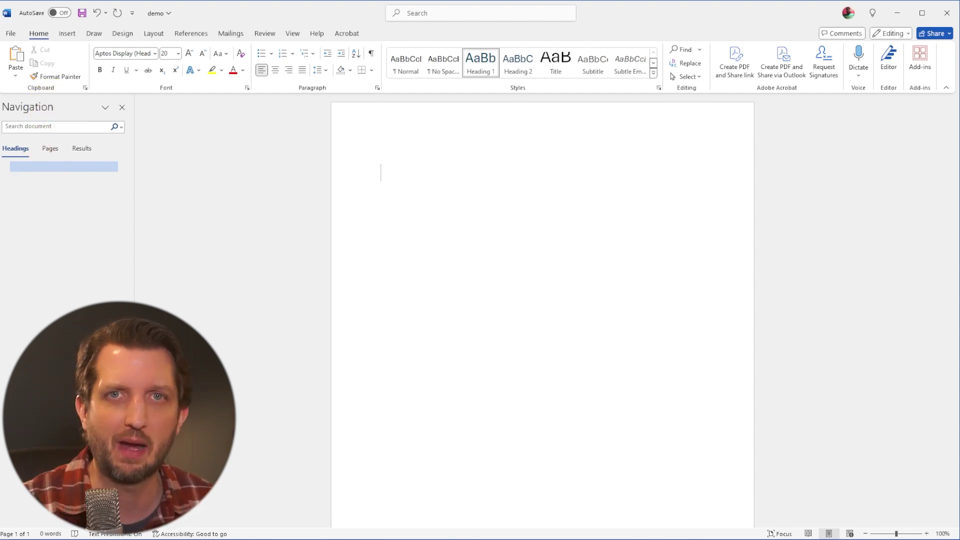
left_click(122, 107)
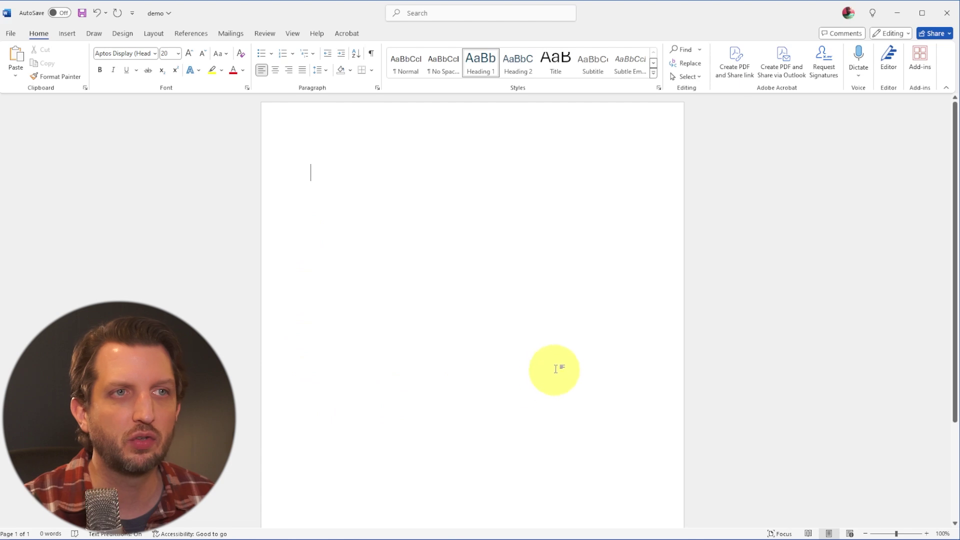
left_click(404, 71)
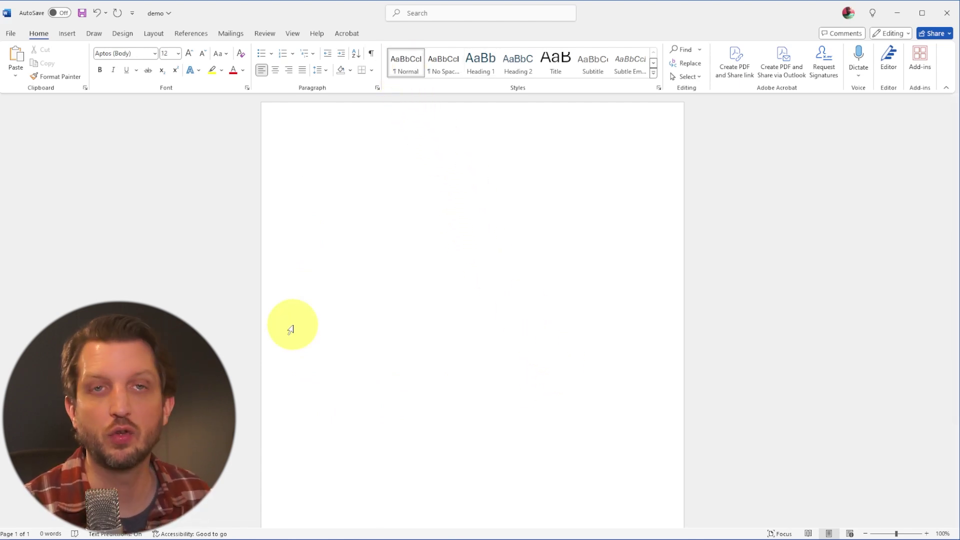
Type the title line 'How to Use Microsopft word' on the first line.
type("How to Use Microsopft word")
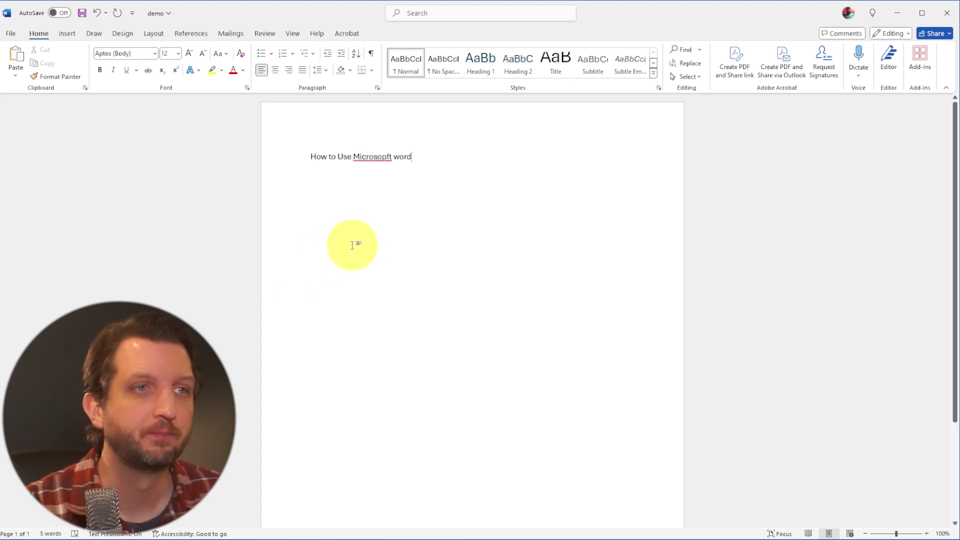
Replace 'Microsopft' with the spelling suggestion 'Microsoft', dismiss the tip, and select the title line.
right_click(366, 156)
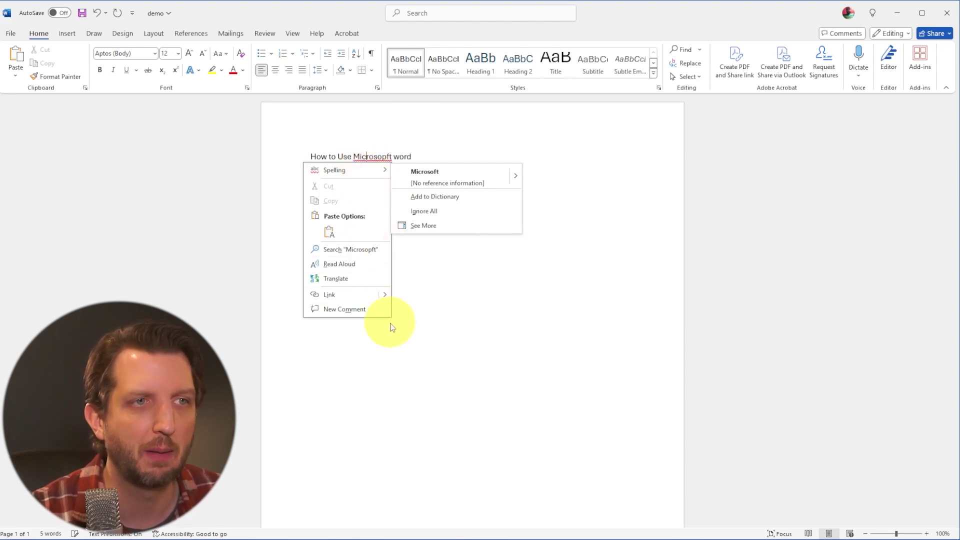
mouse_move(342, 178)
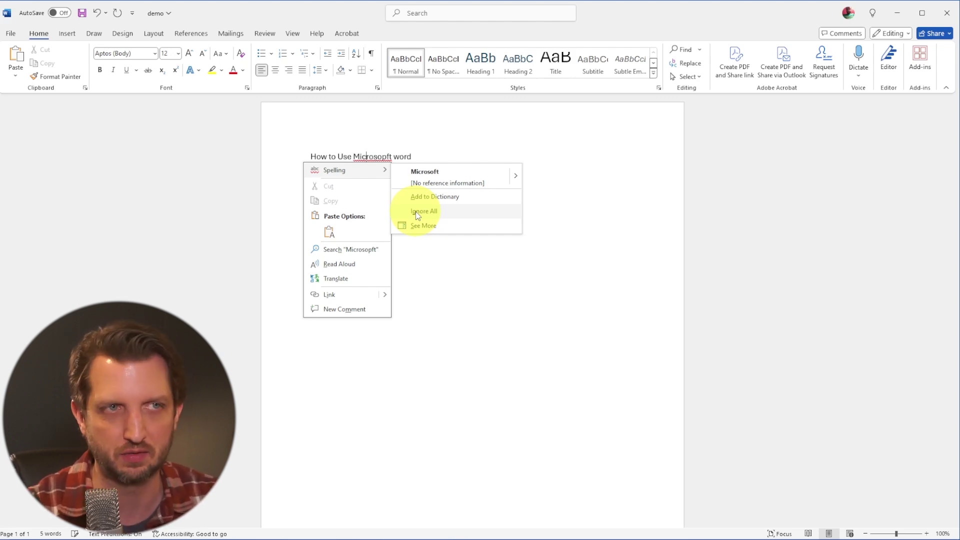
left_click(426, 175)
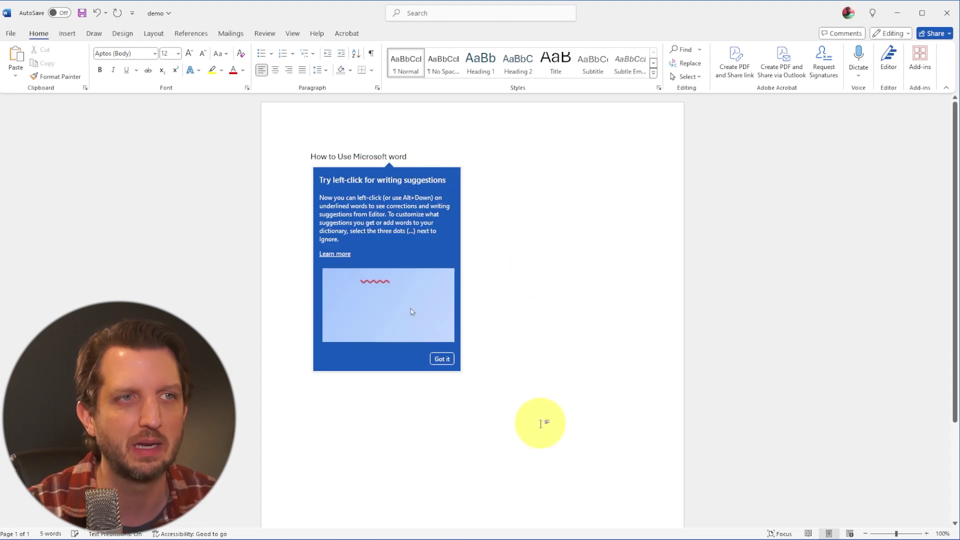
left_click(417, 160)
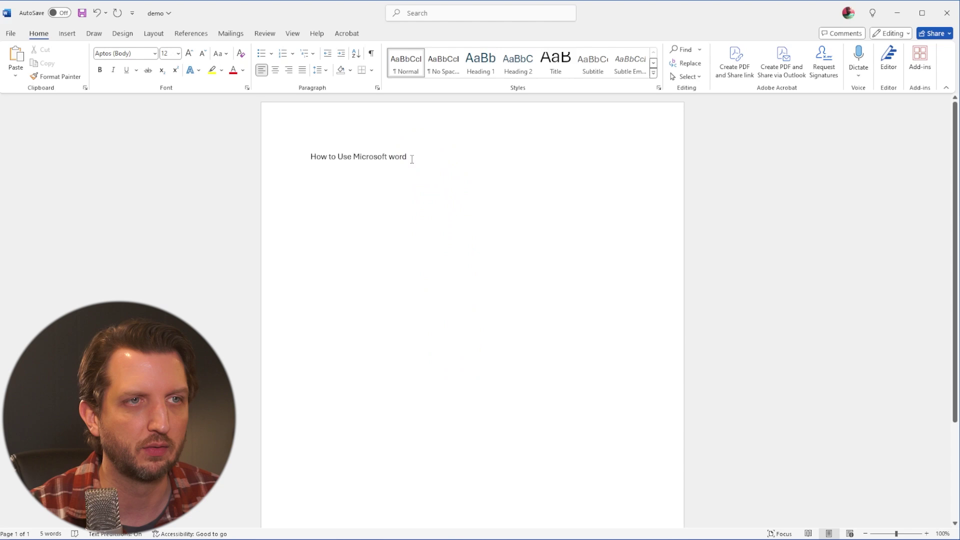
mouse_move(412, 159)
left_mouse_down()
mouse_move(303, 161)
mouse_move(417, 151)
left_mouse_up()
left_click(315, 175)
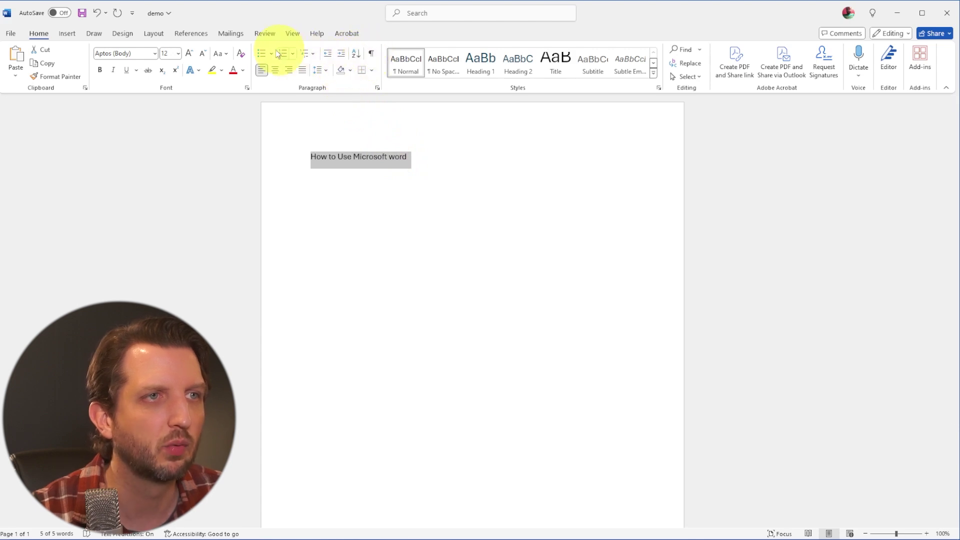
Apply UPPERCASE, then Capitalize Each Word to the title, and reselect the title line.
left_click(221, 55)
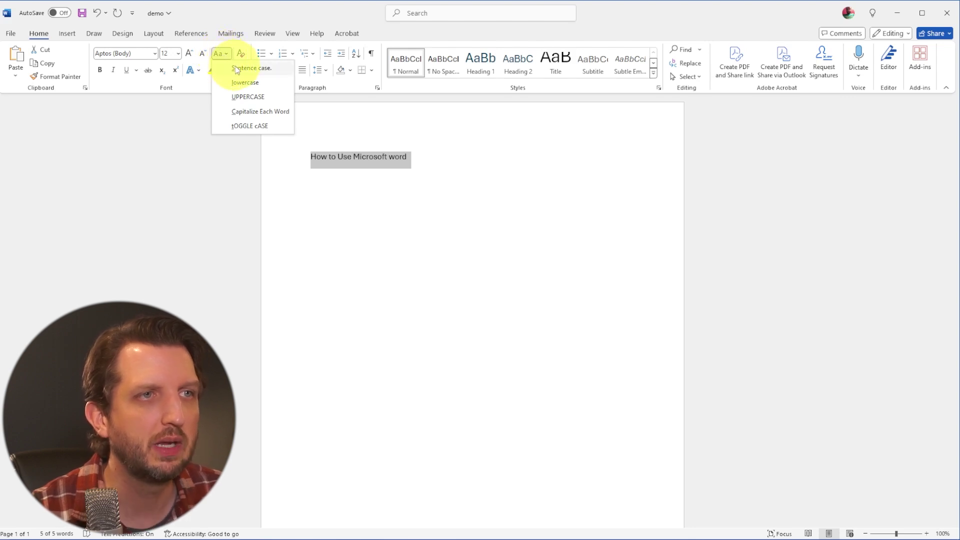
left_click(237, 97)
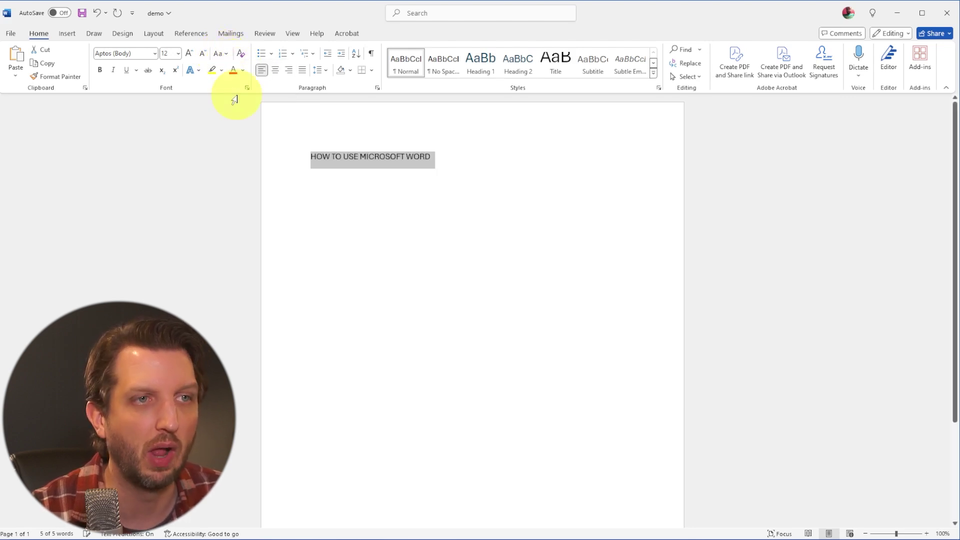
left_click(223, 52)
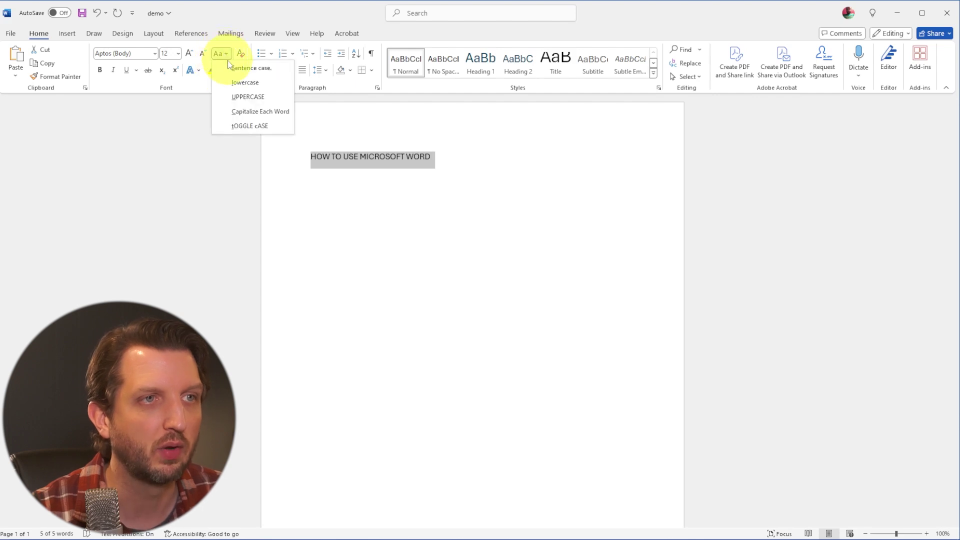
left_click(250, 111)
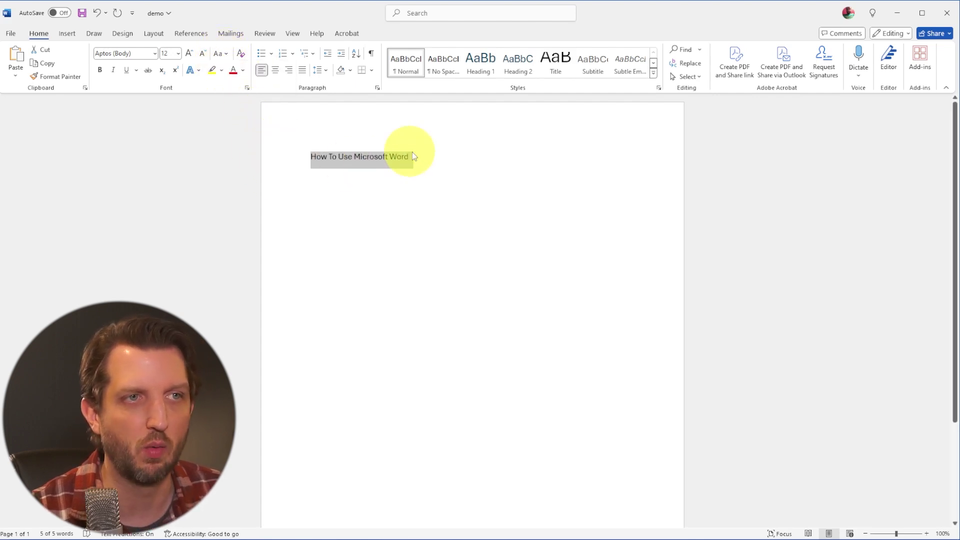
left_click(438, 168)
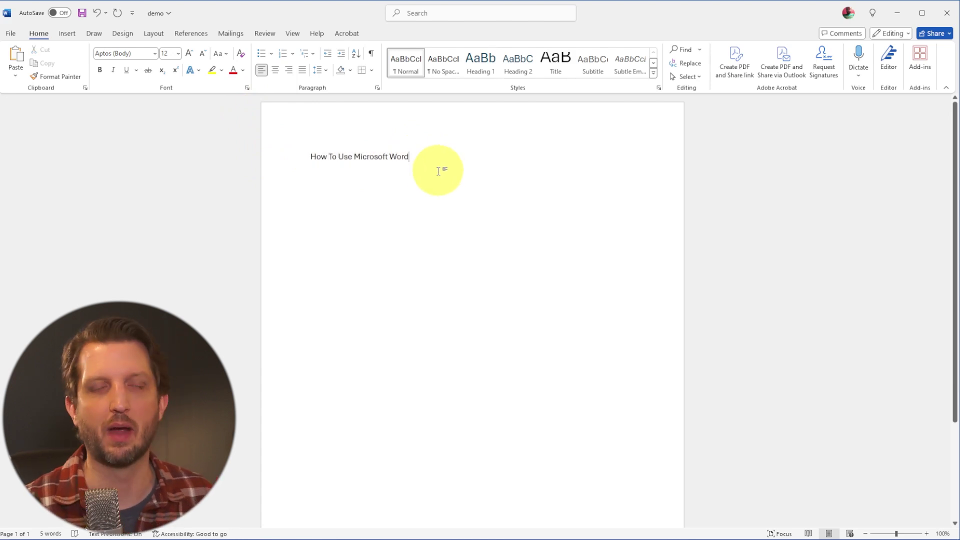
left_click_drag(438, 171, 307, 162)
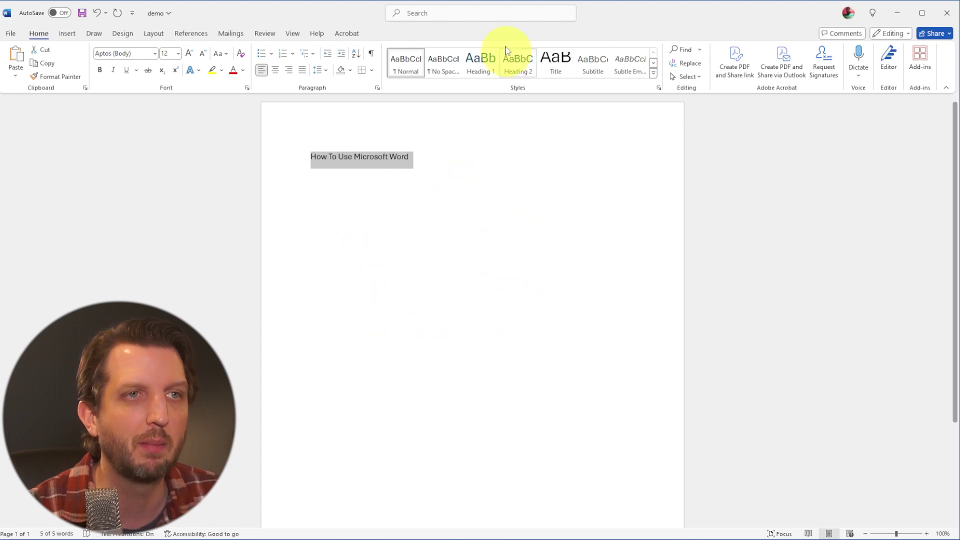
Apply Heading 1 to 'How To Use Microsoft Word' and add an empty line beneath it.
left_click(485, 64)
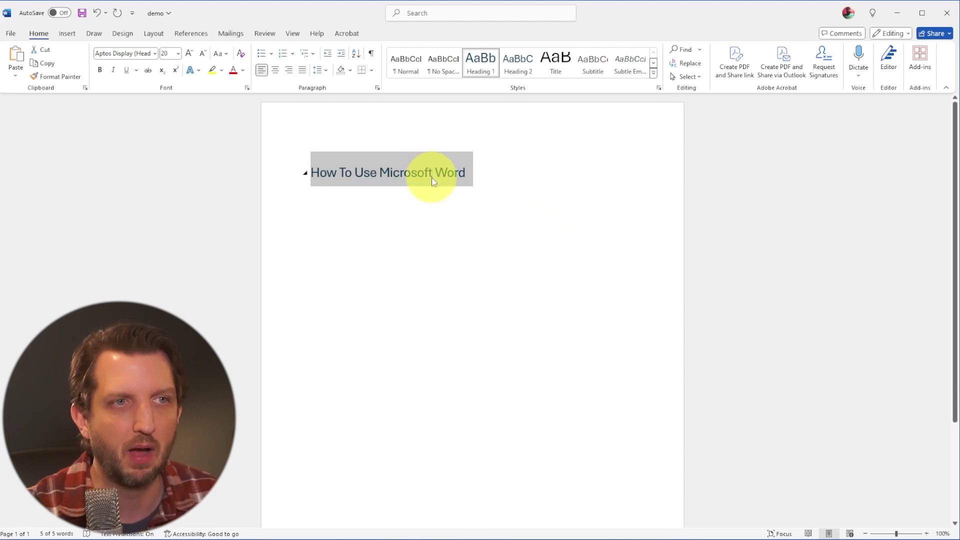
left_click(524, 173)
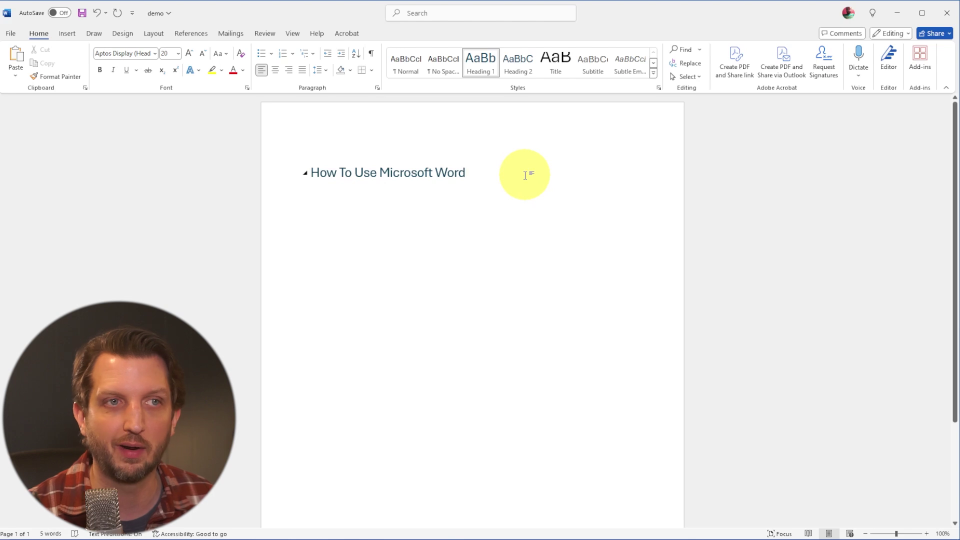
key("Return")
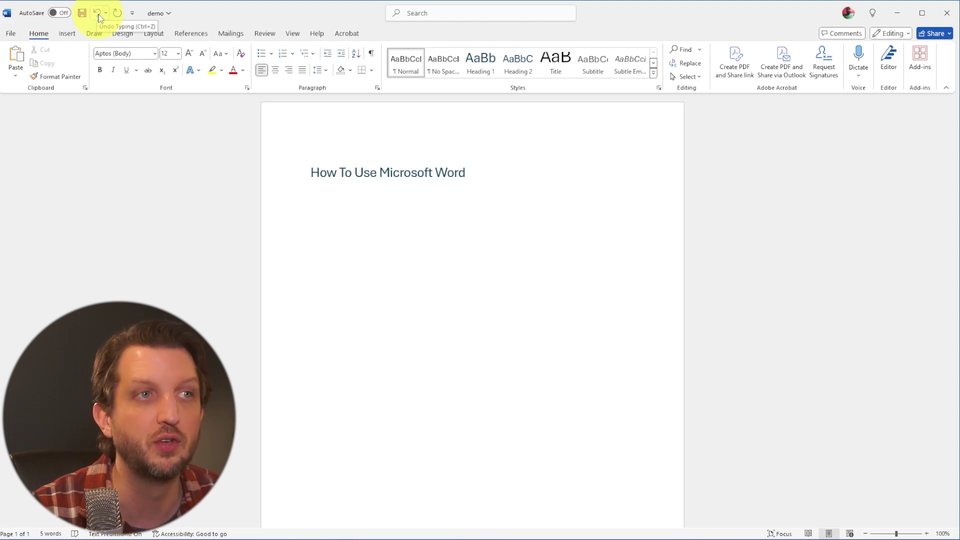
Undo six edits, reverting the title to the misspelled 'How to Use Microsopft word'.
left_click(99, 15)
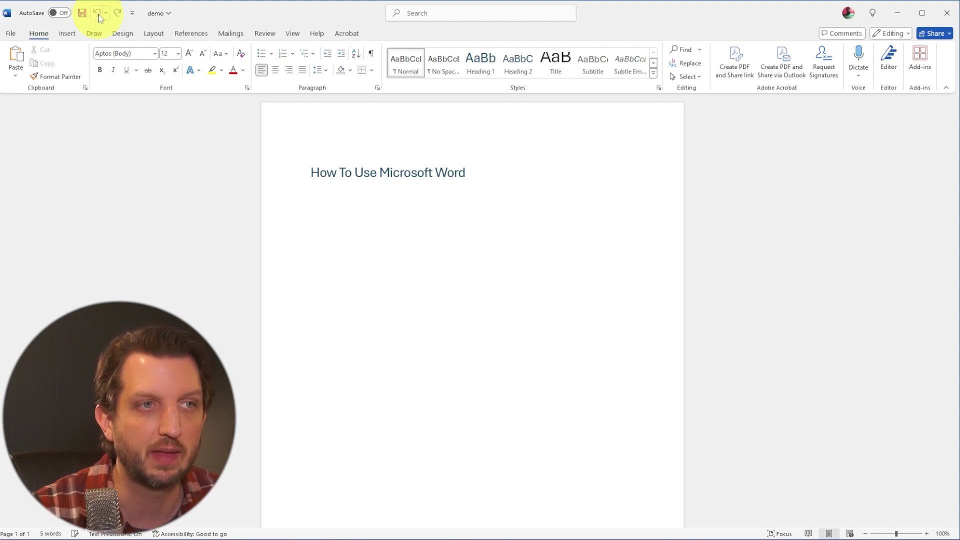
left_click(99, 15)
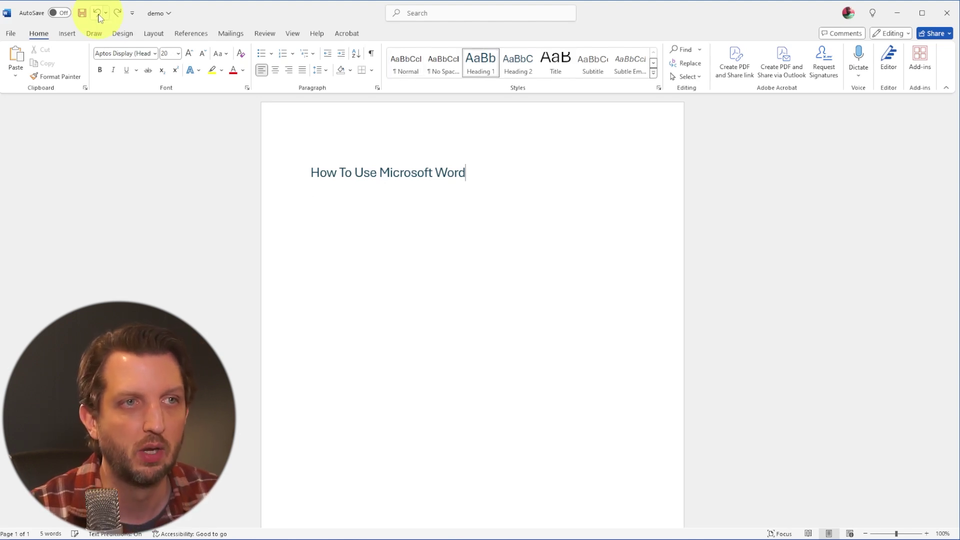
left_click(99, 15)
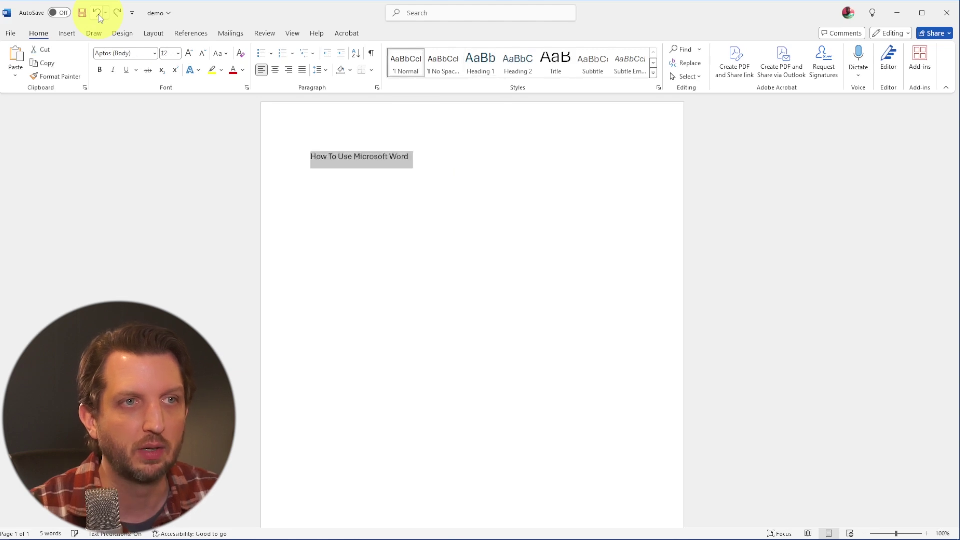
left_click(99, 15)
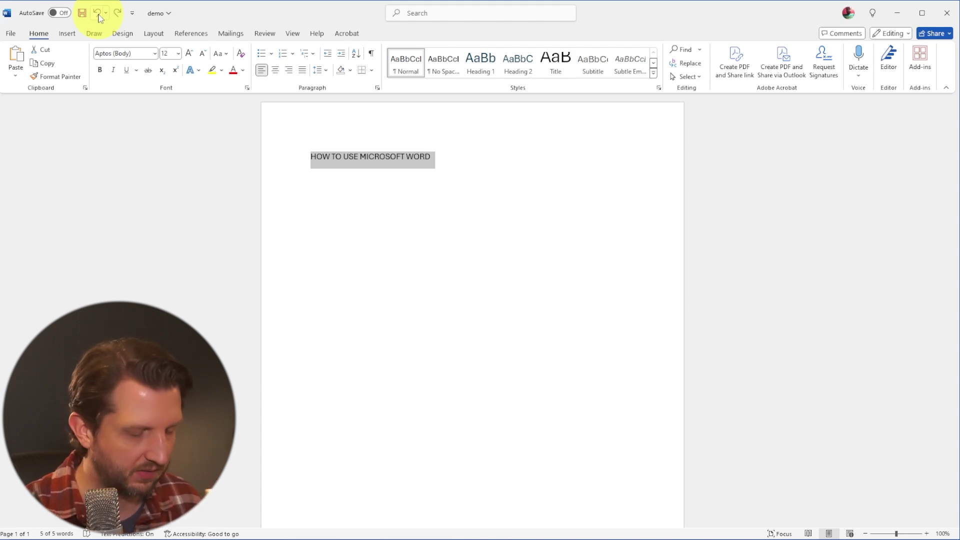
key("ctrl+z")
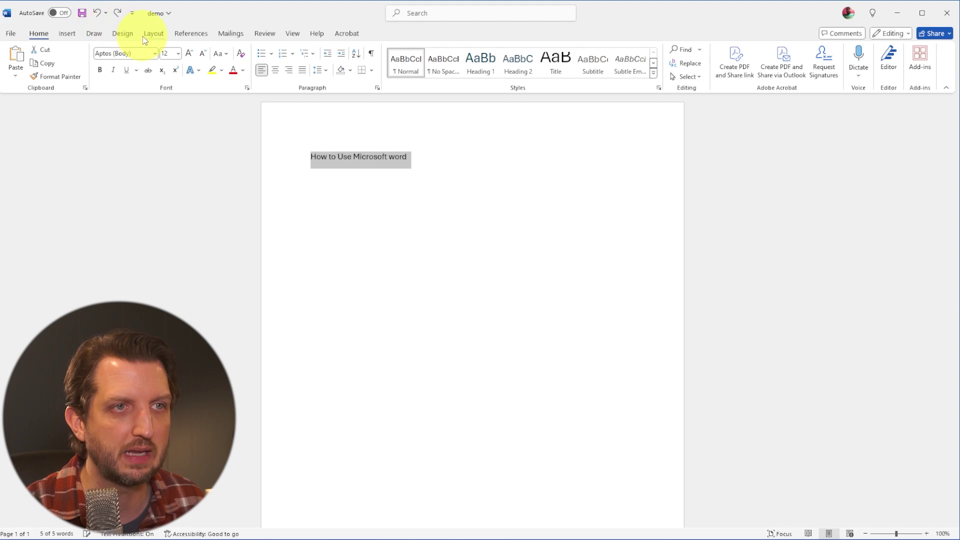
key("ctrl+z")
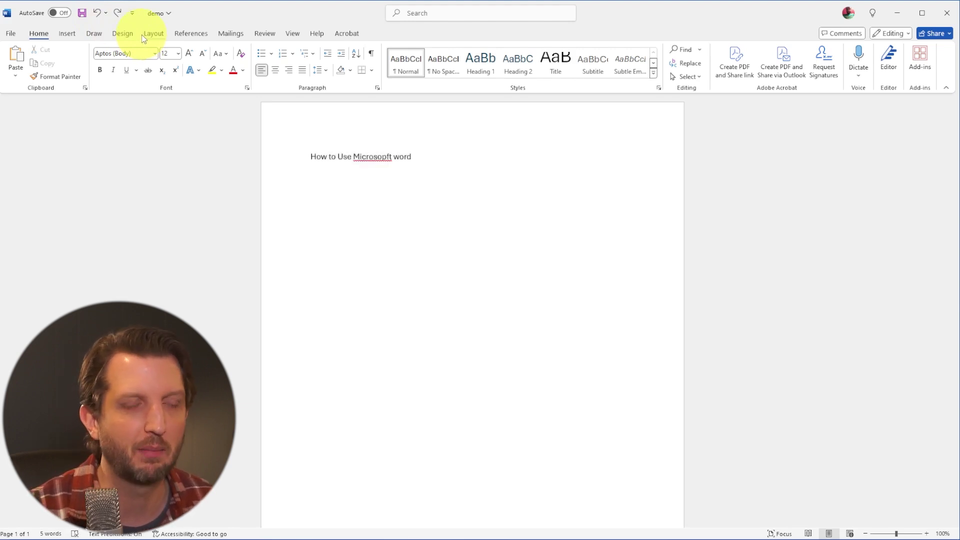
Redo five edits to restore the capitalized Heading 1 title 'How To Use Microsoft Word'.
left_click(119, 12)
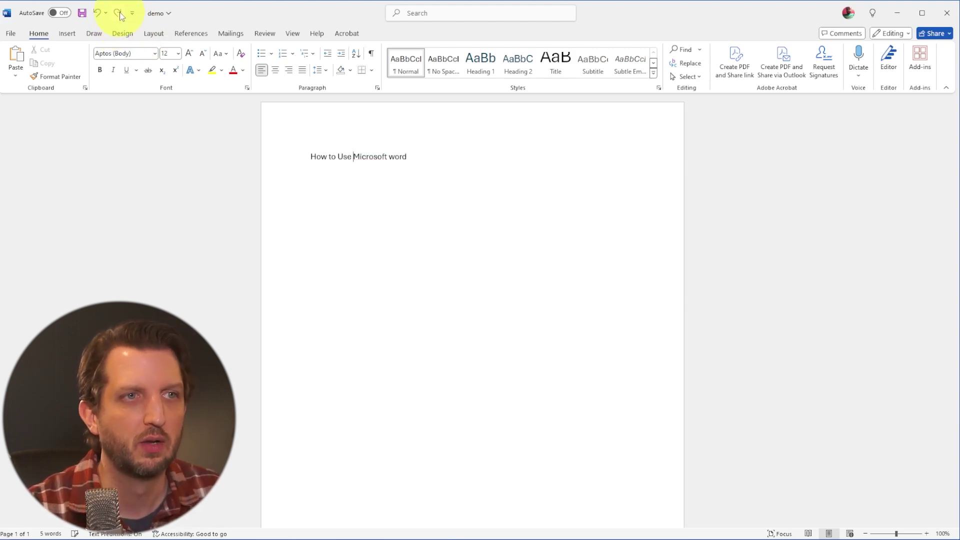
left_click(119, 12)
left_click(119, 12)
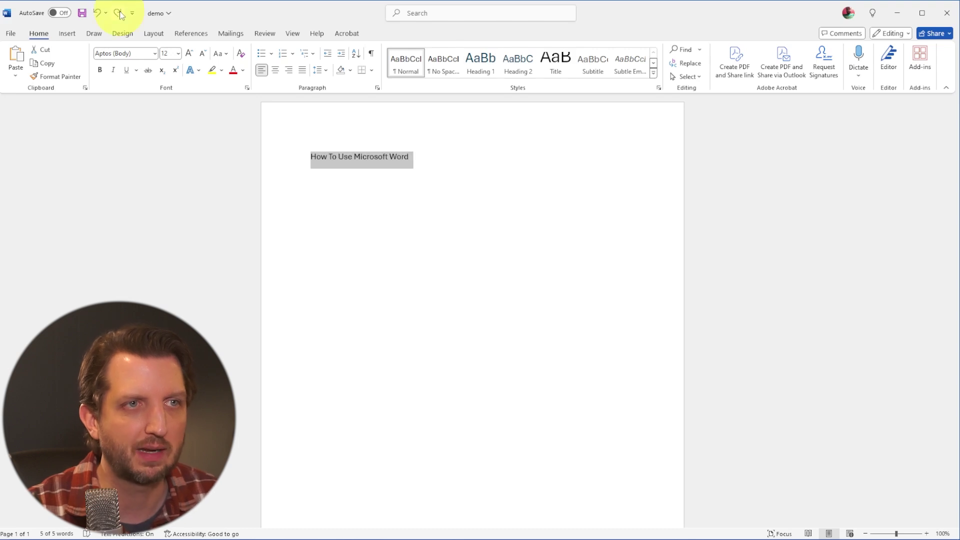
left_click(119, 12)
left_click(119, 12)
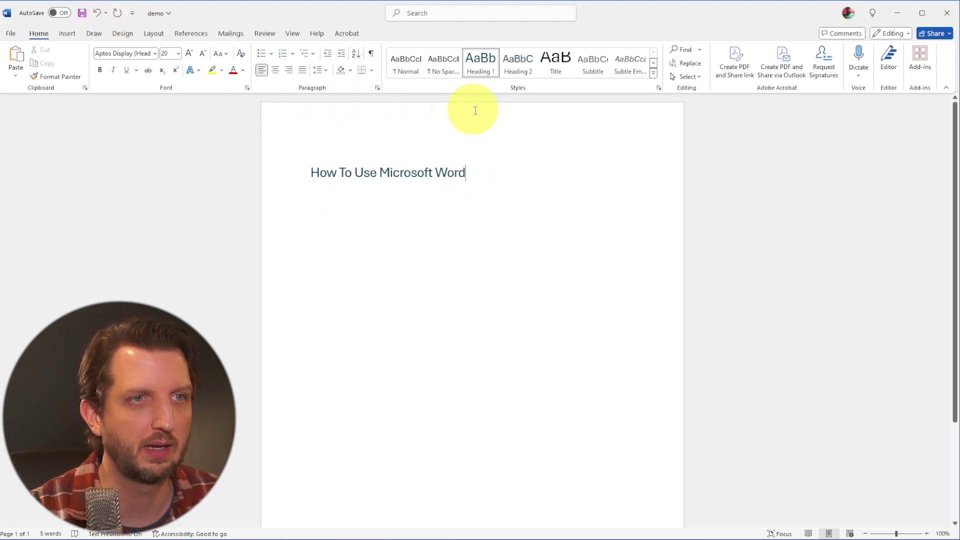
key("Return")
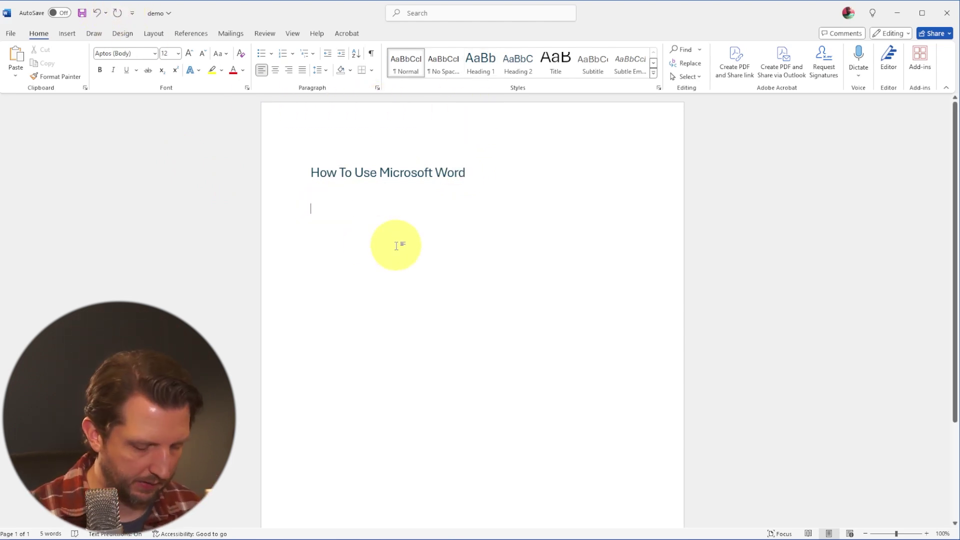
type("This")
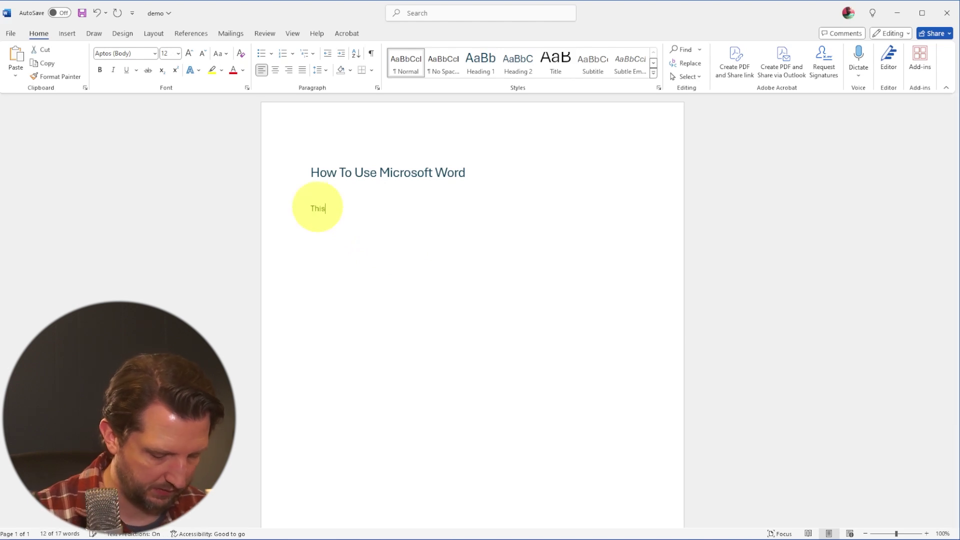
type(" is my")
type("documenmt about how to use micrposoft word and use it well for most beginners to get started with it")
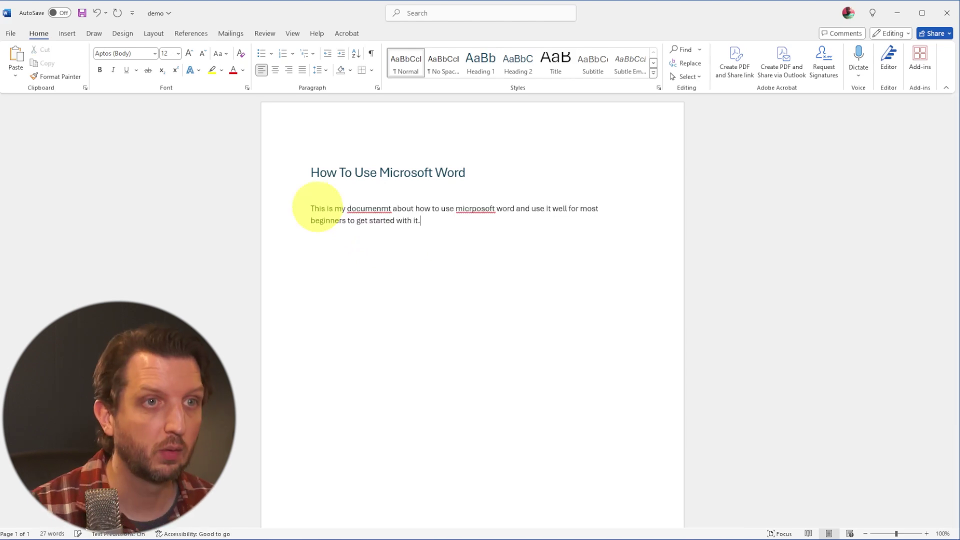
type(".")
right_click(380, 208)
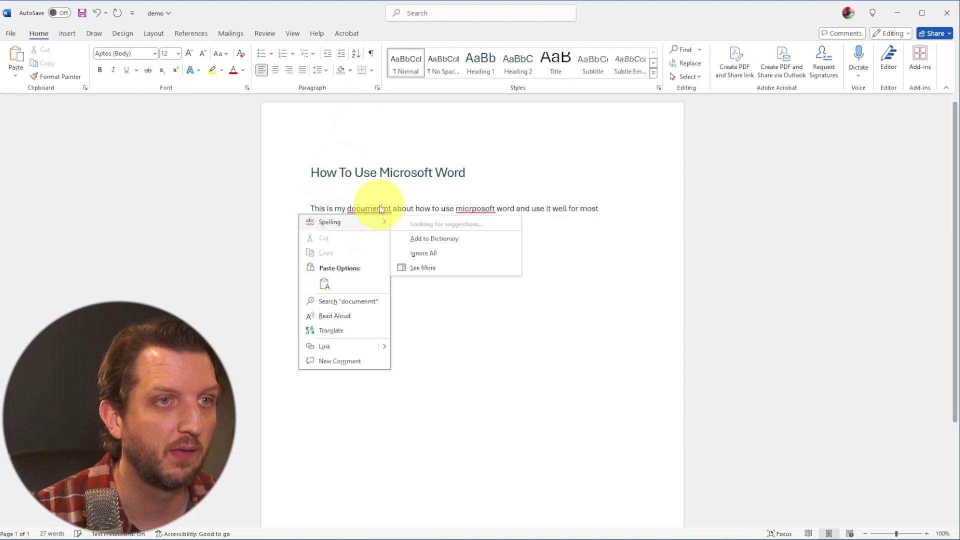
left_click(416, 222)
right_click(476, 208)
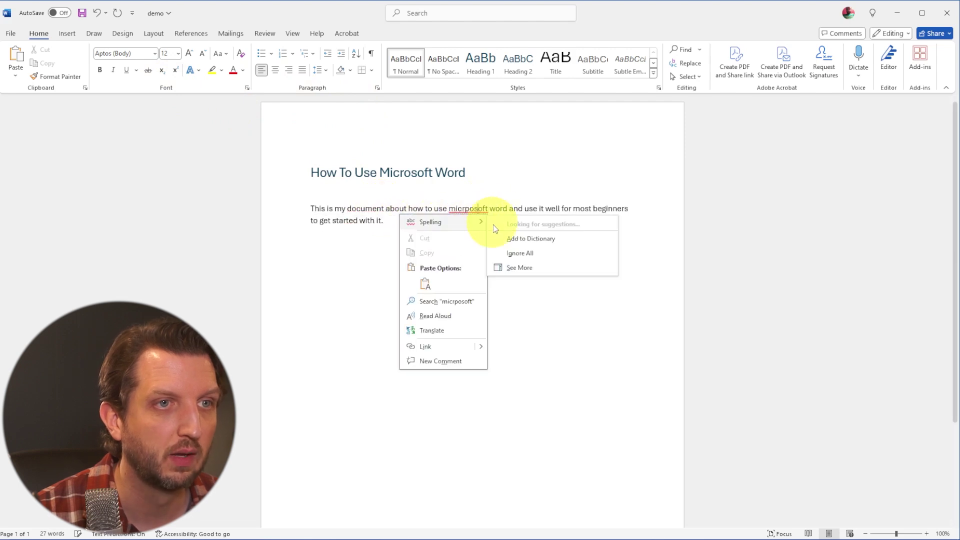
left_click(520, 224)
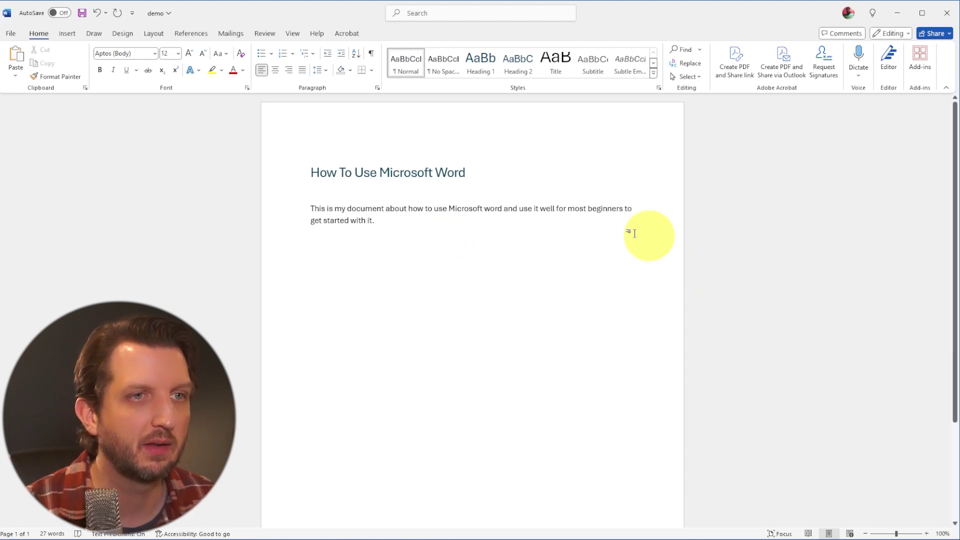
key("Return")
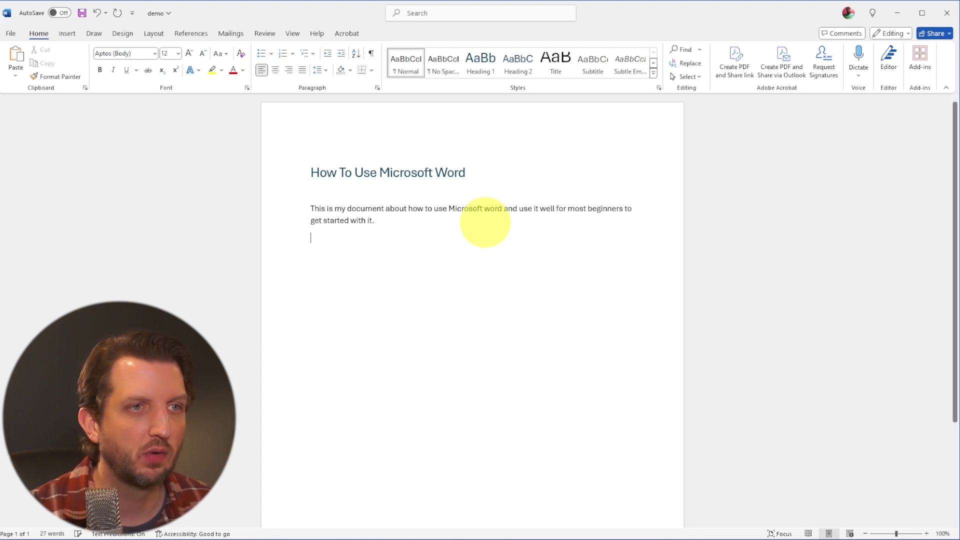
type("Here are some advanced topics to talk about.")
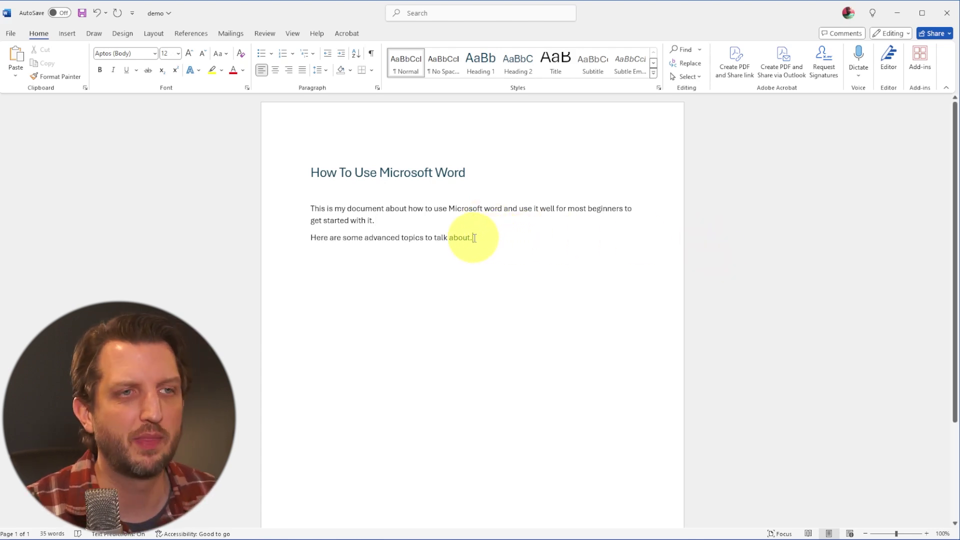
left_click_drag(477, 238, 316, 243)
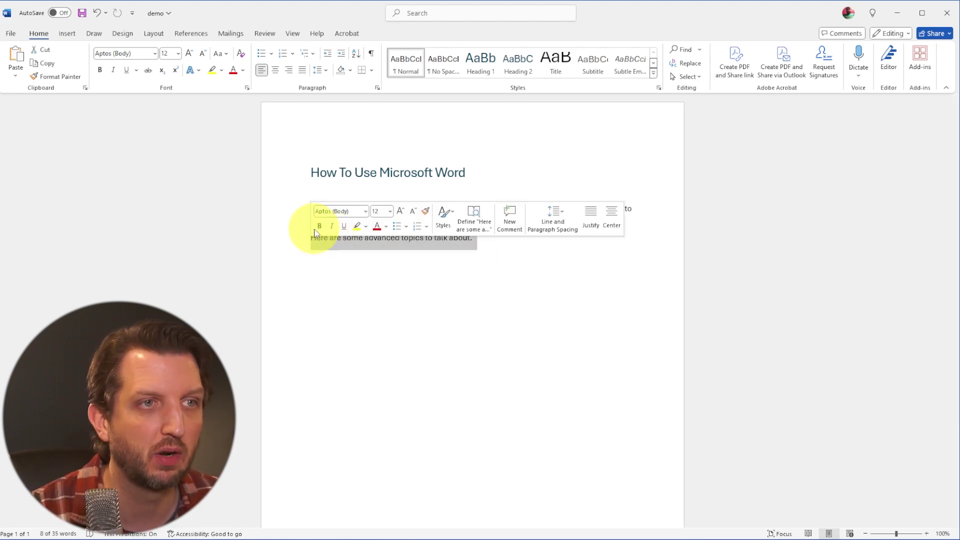
left_click(320, 227)
left_click(357, 225)
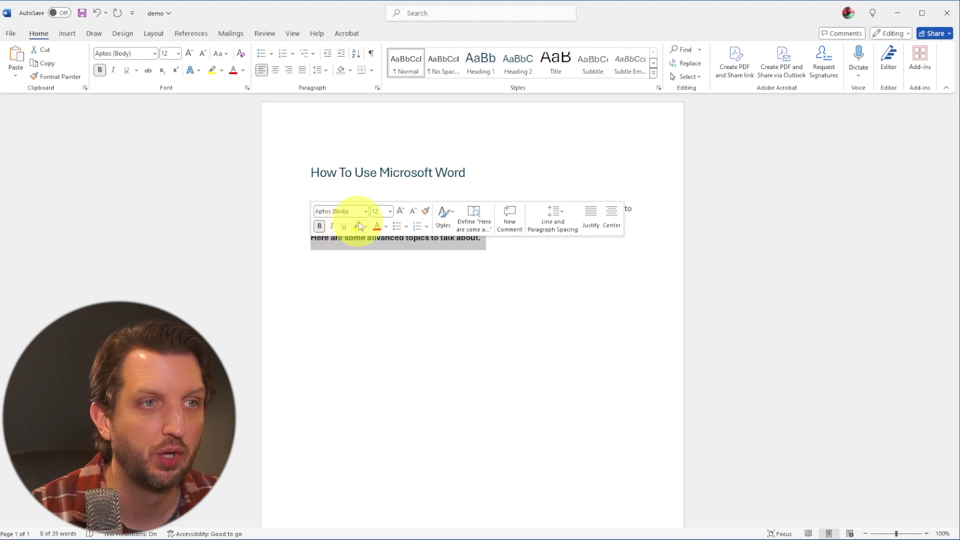
left_click(348, 238)
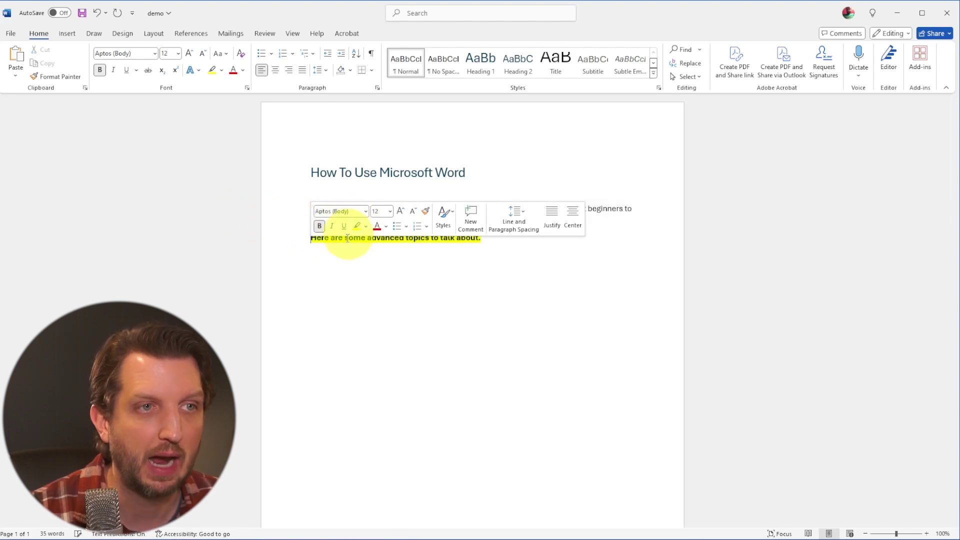
left_click(387, 227)
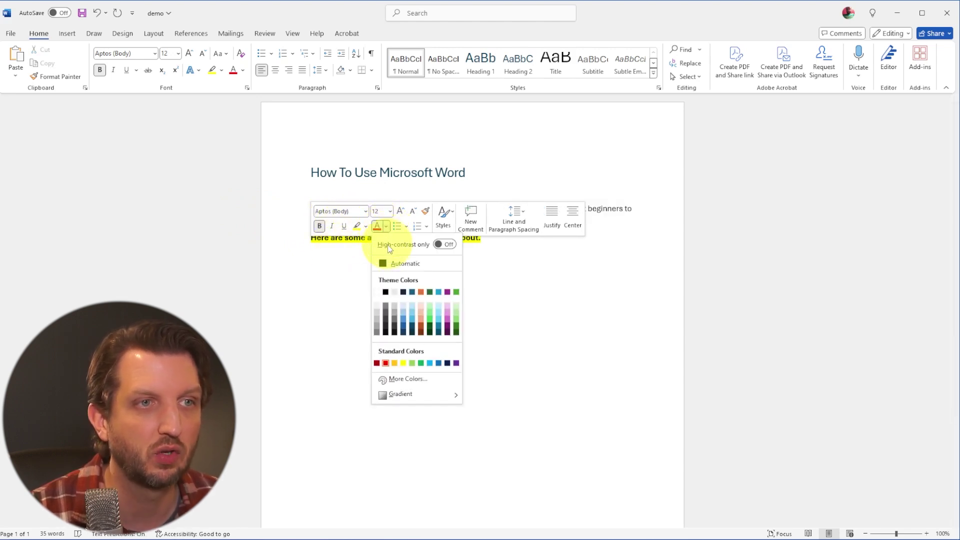
left_click(547, 256)
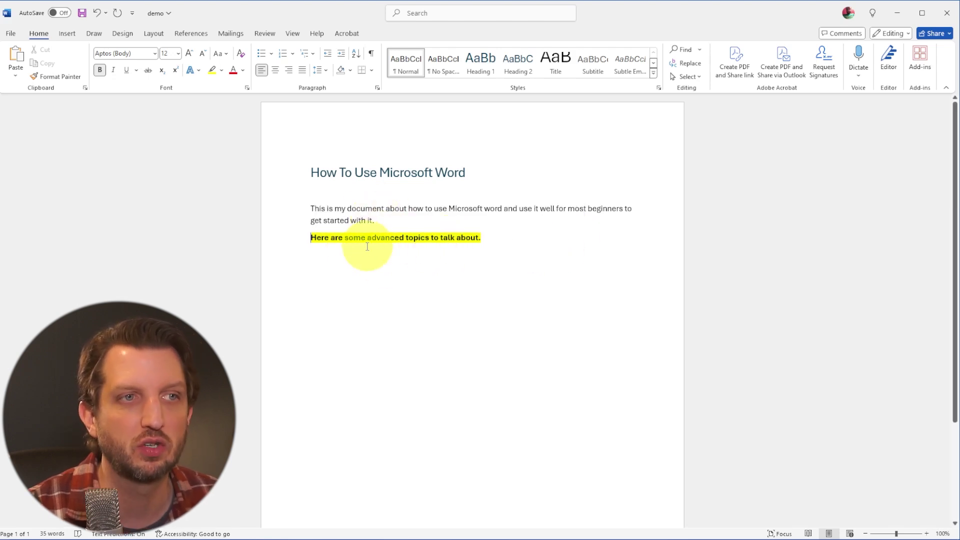
left_click_drag(485, 239, 308, 257)
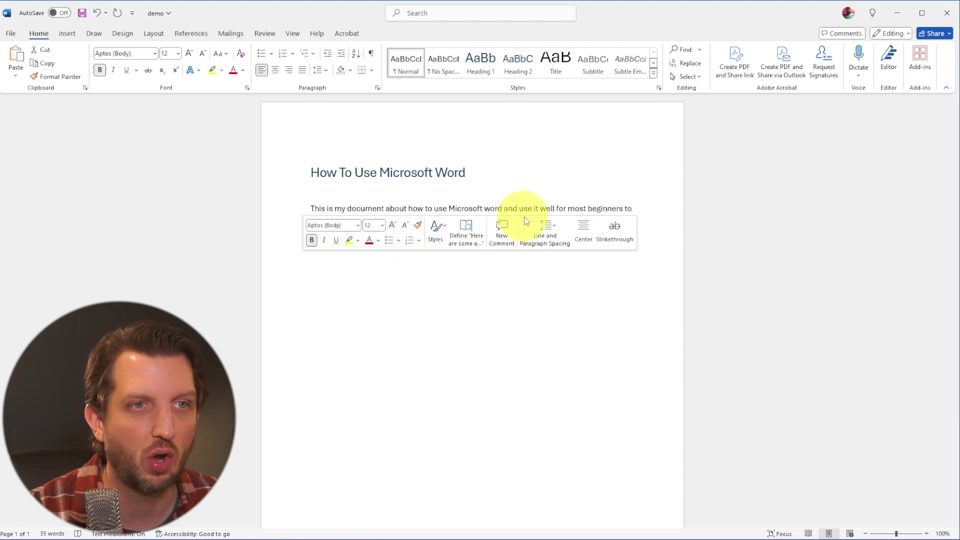
left_click(584, 230)
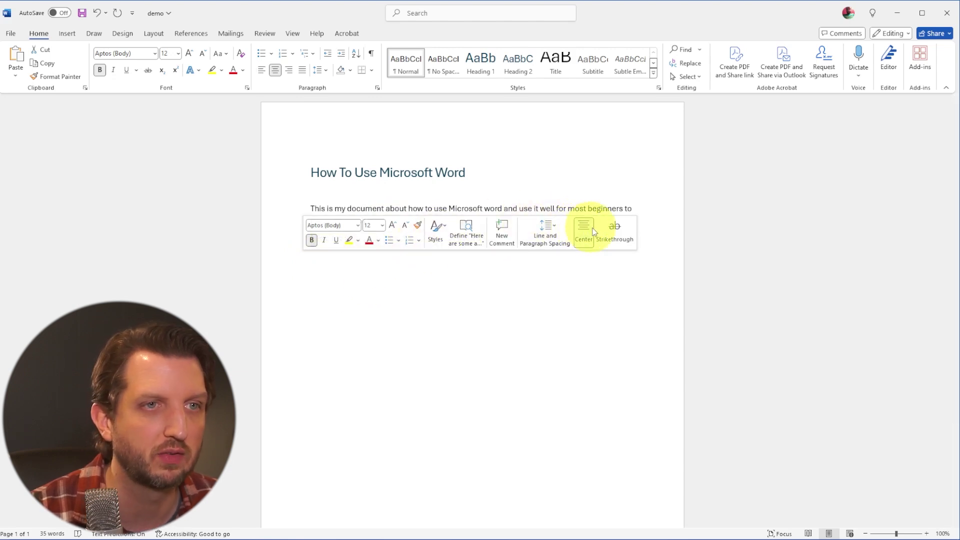
left_click(616, 227)
left_click(545, 280)
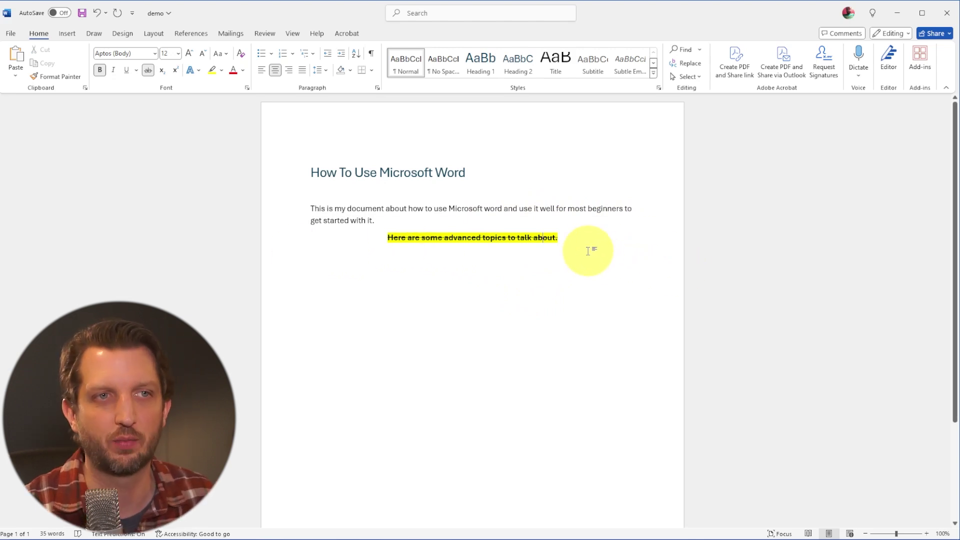
left_click_drag(572, 242, 385, 250)
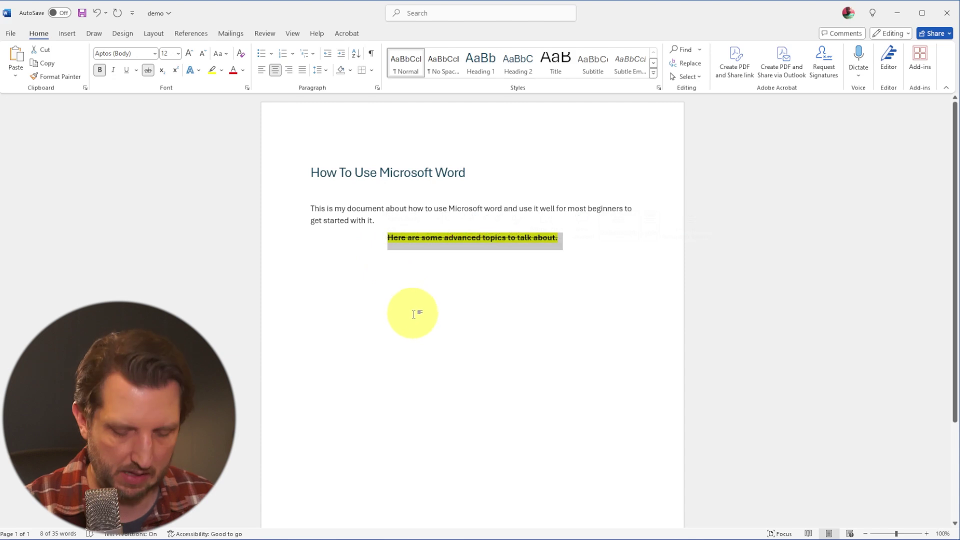
key("Delete")
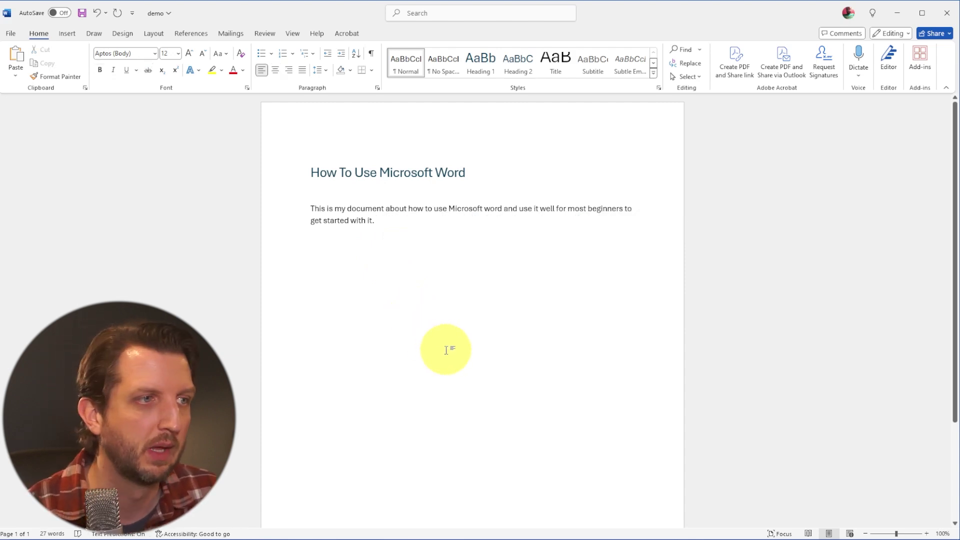
key("Return")
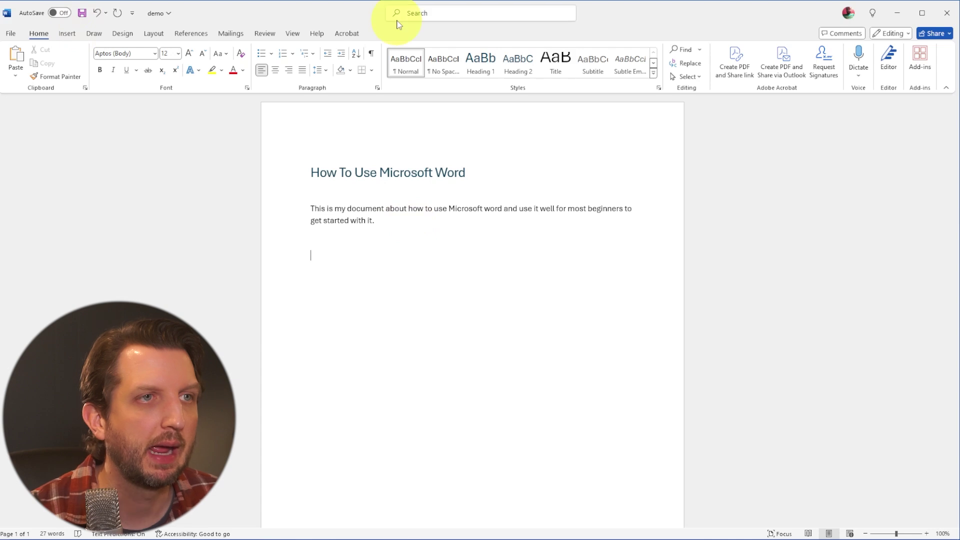
List 'Opening a document', 'Closing a document' and 'Saving', then convert the bullets to numbering.
left_click(262, 57)
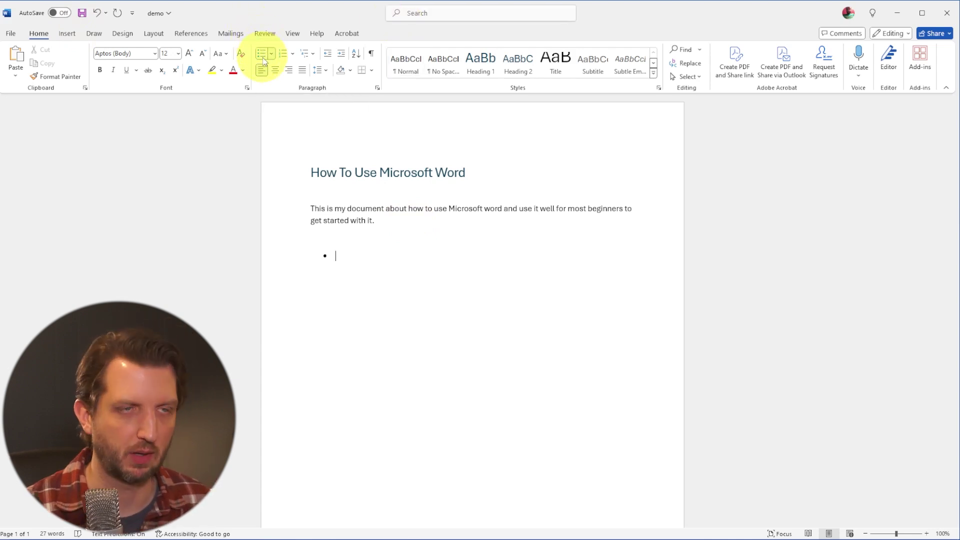
type("Opening a")
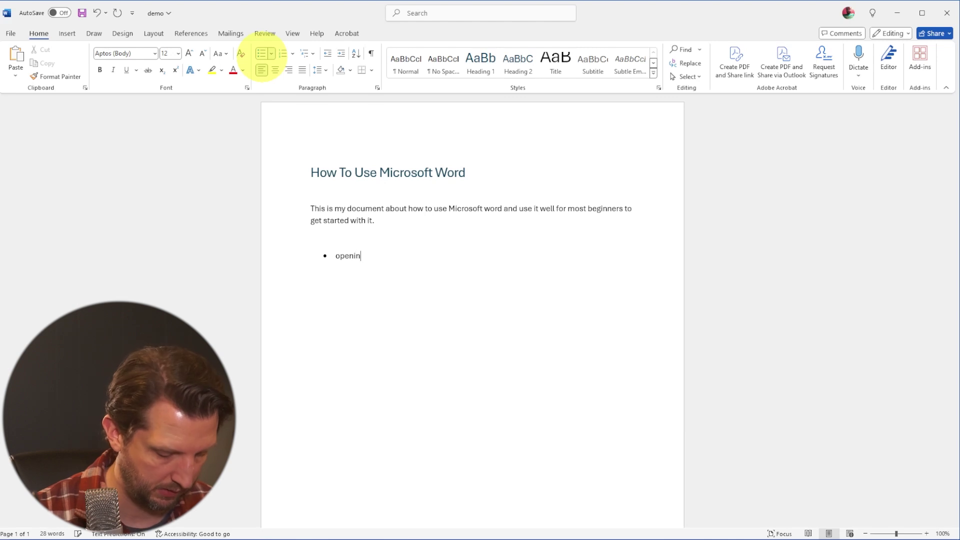
type(" document")
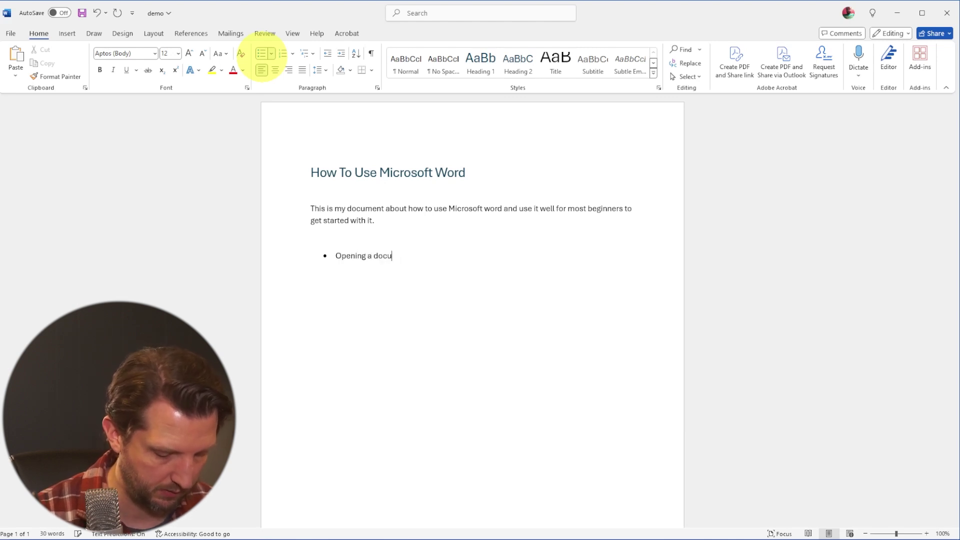
key("Return")
type("closing a doc")
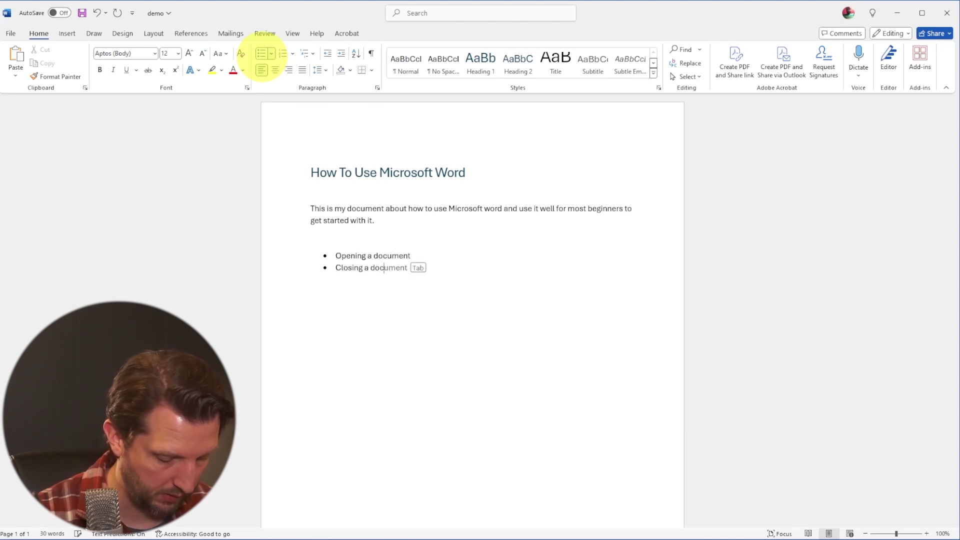
type("u")
key("Tab")
key("Return")
type("saving")
key("Return")
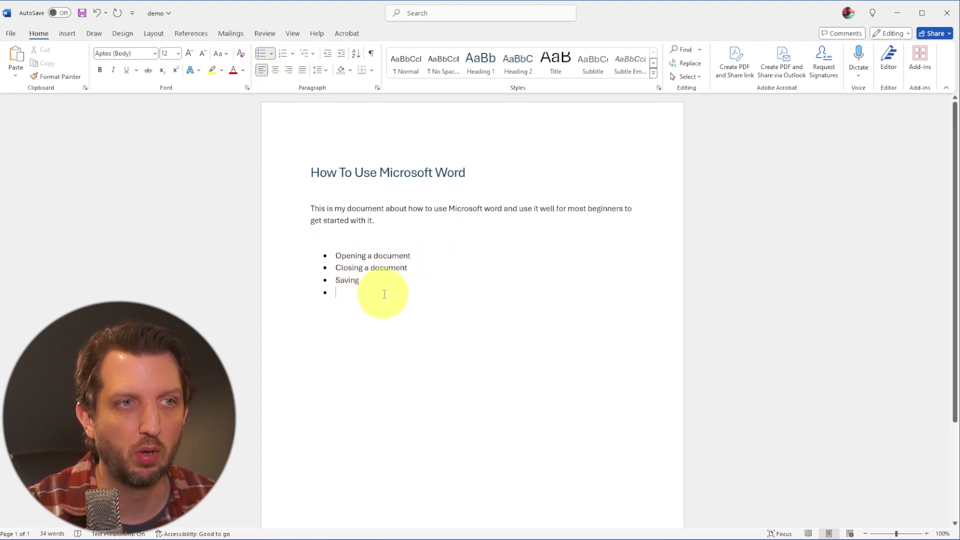
left_click_drag(360, 283, 350, 241)
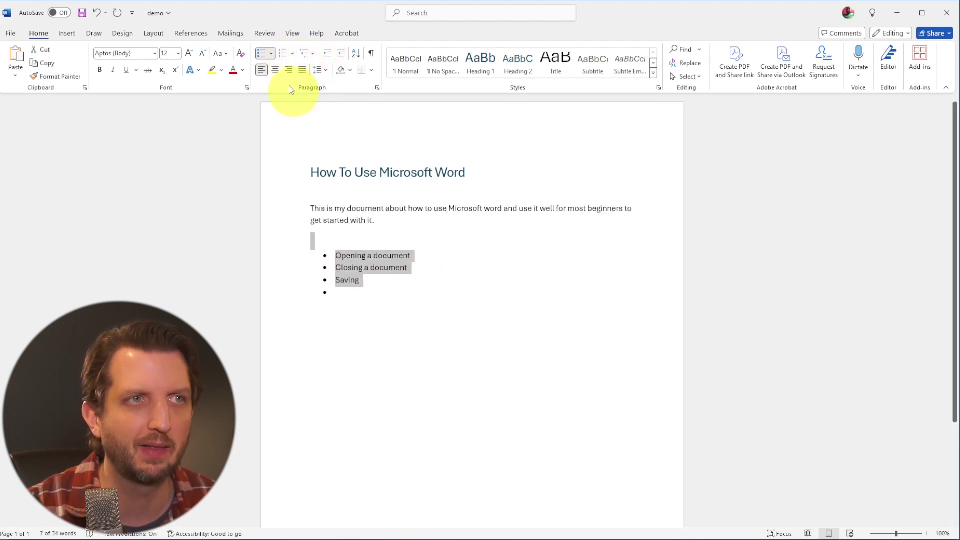
left_click(282, 54)
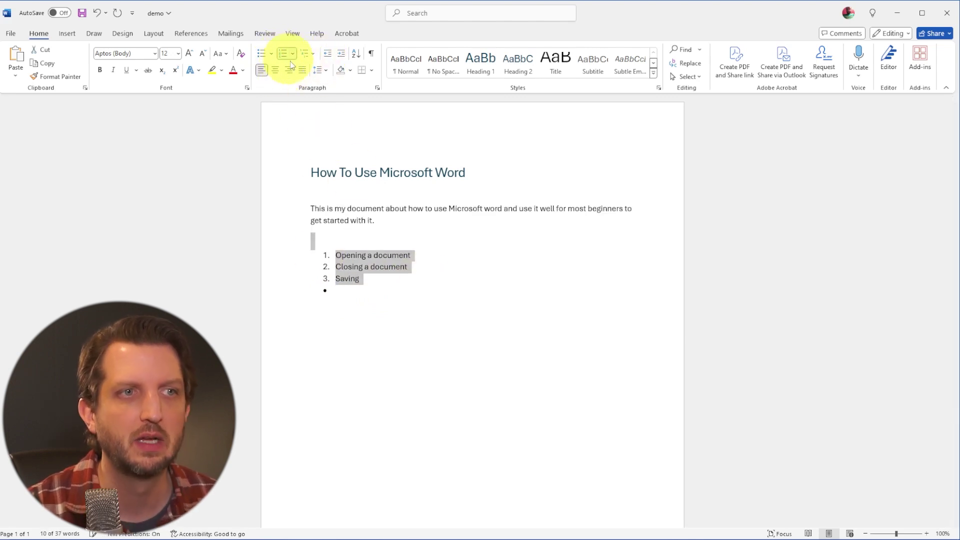
Add 'Writing' and 'Review' as items 4 and 5, removing the trailing empty items.
left_click(392, 286)
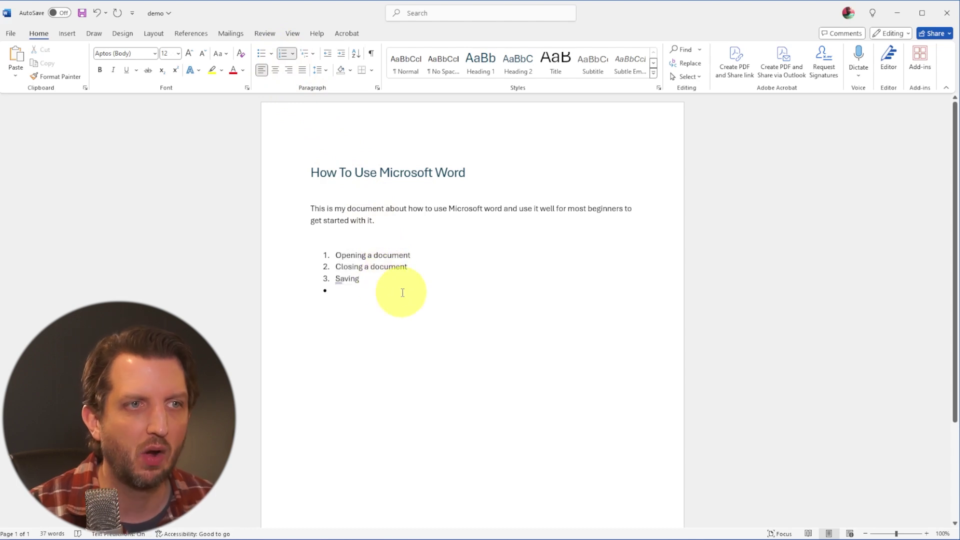
key("Return")
key("Return")
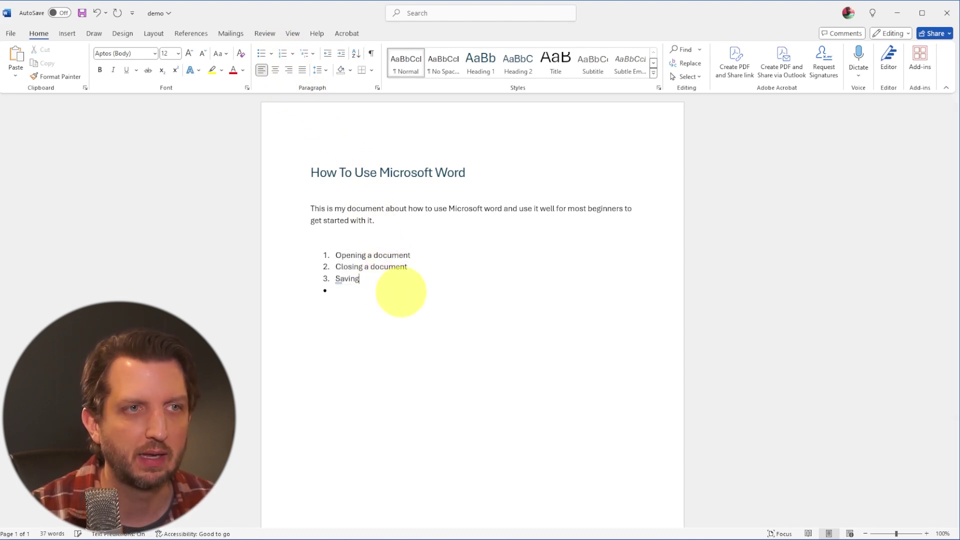
key("Return")
type("Writing")
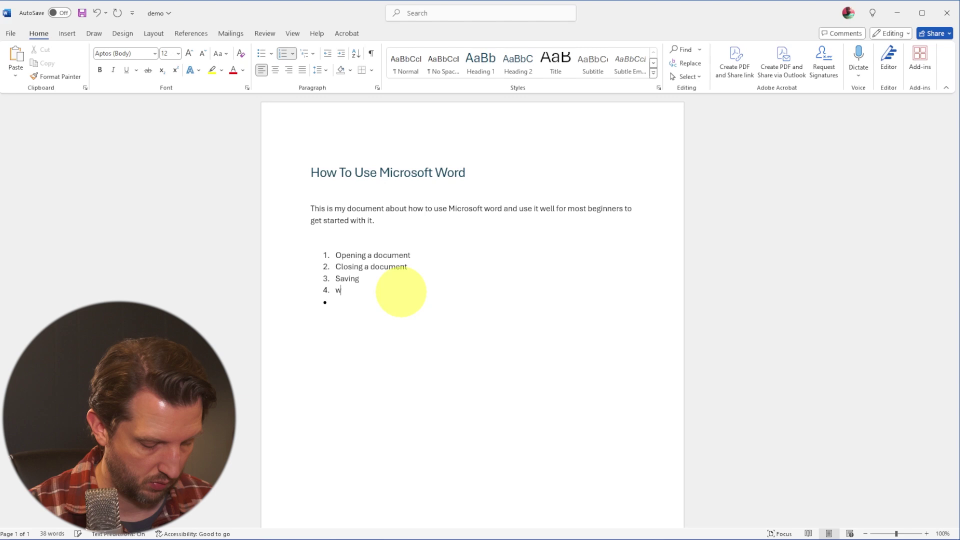
key("Return")
type("Review")
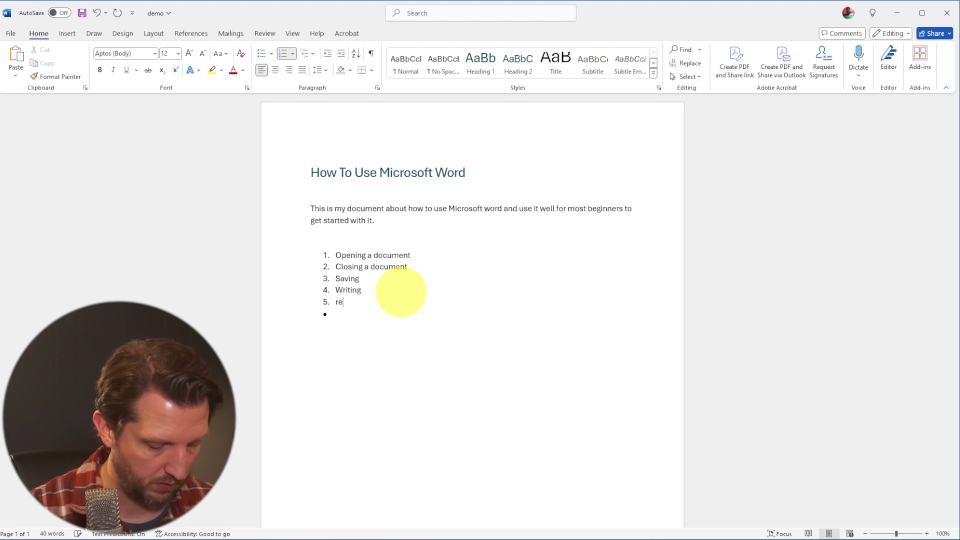
key("Return")
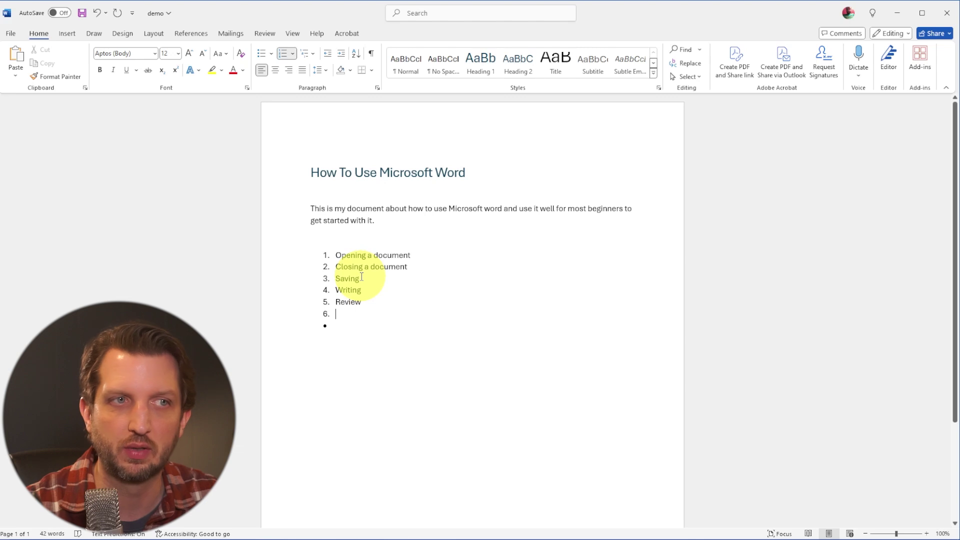
key("BackSpace")
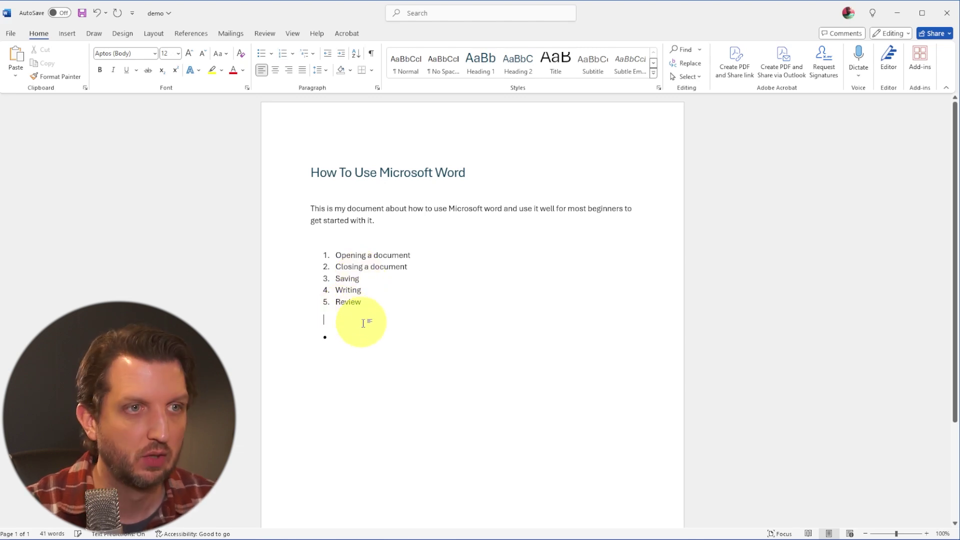
key("Down")
key("BackSpace")
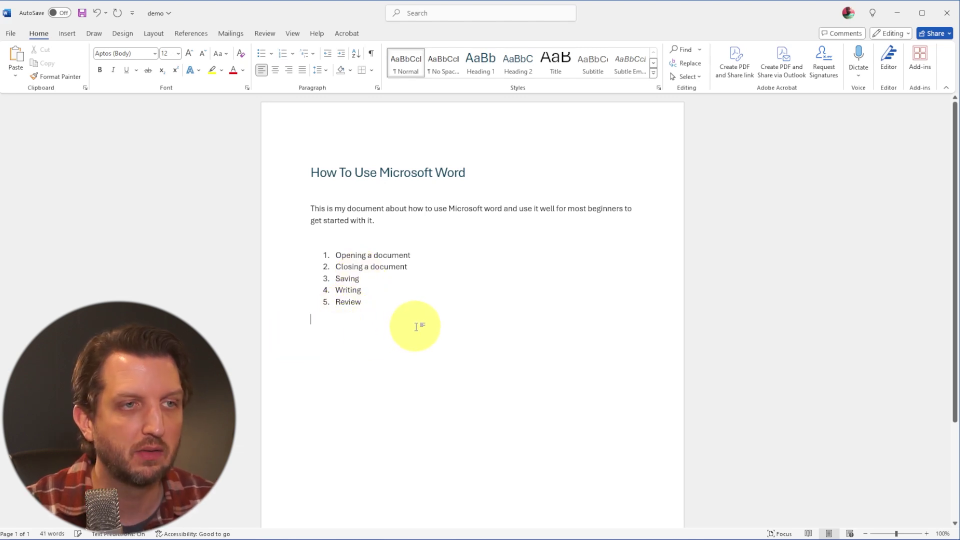
left_click(427, 256)
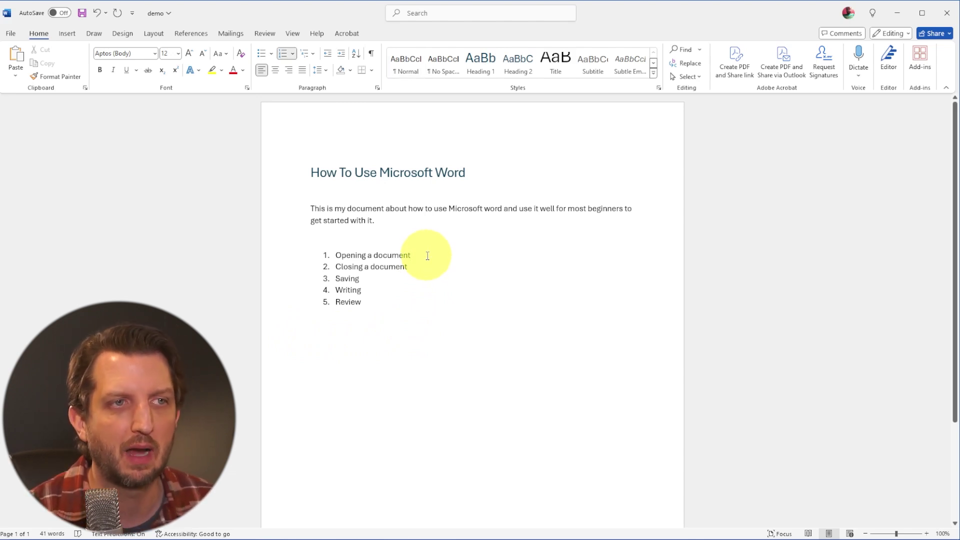
Add indented sub-points New, Existing and Template beneath 'Opening a document'.
key("Return")
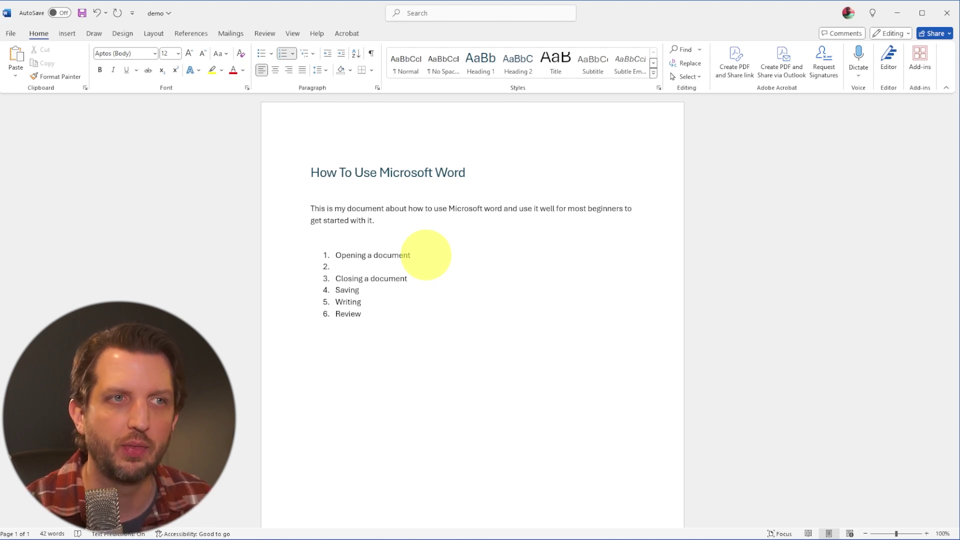
key("Tab")
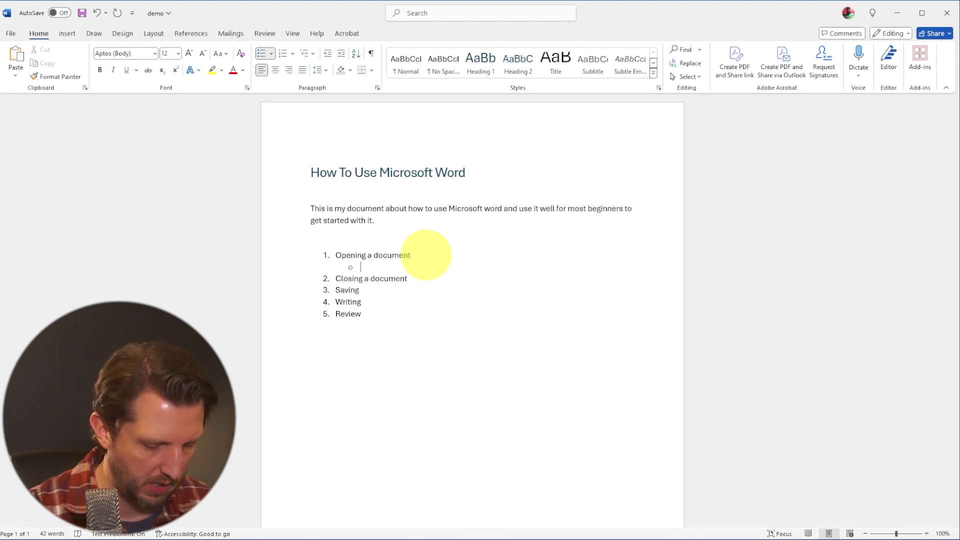
type("New")
key("Return")
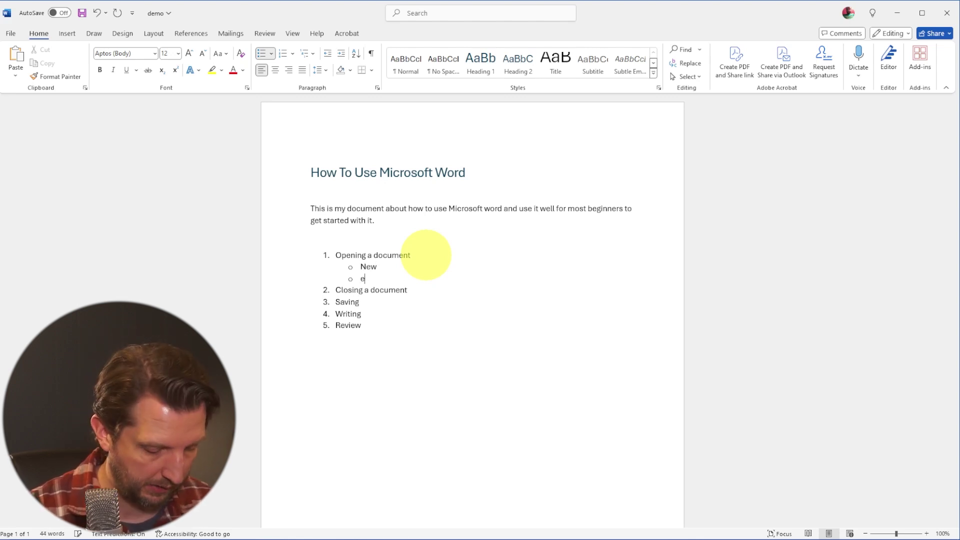
type("exitting")
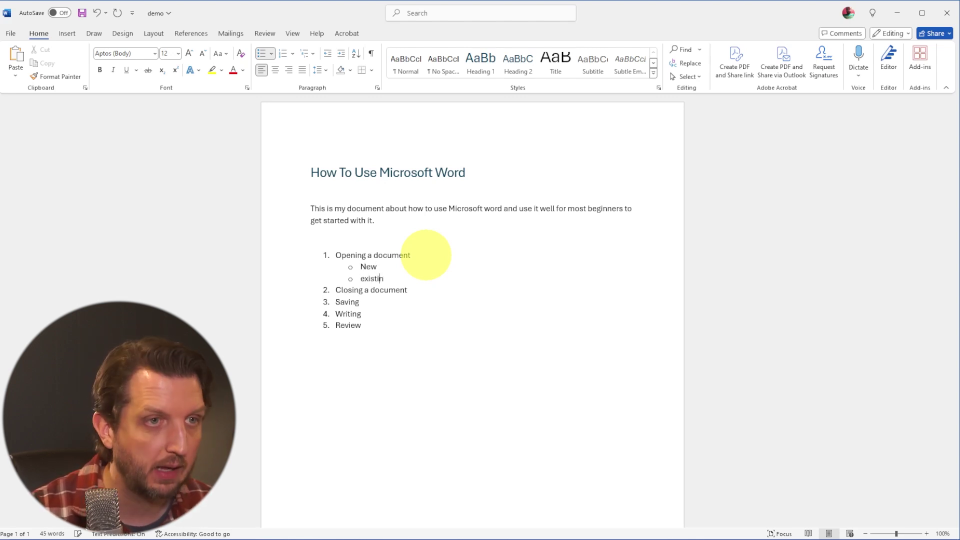
key("Return")
type("tem")
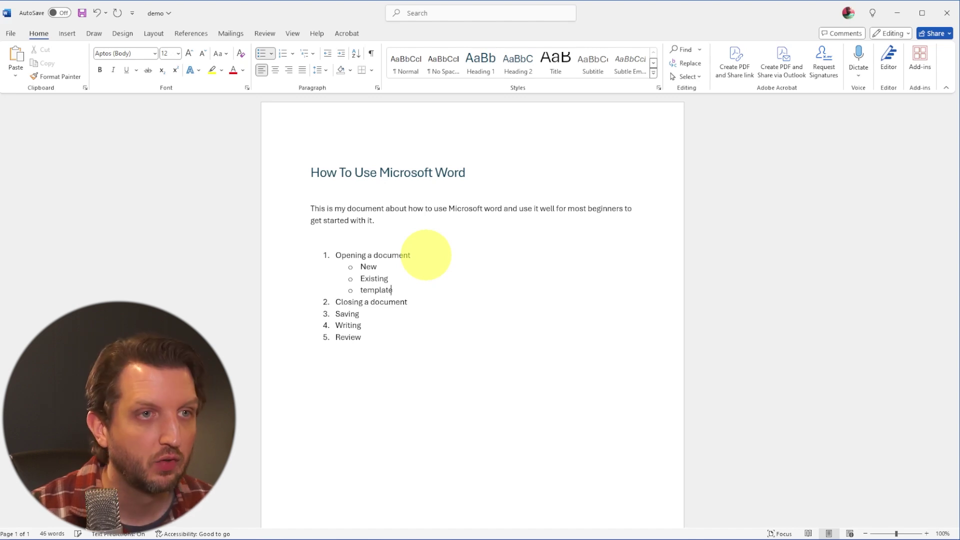
type("plate")
key("Return")
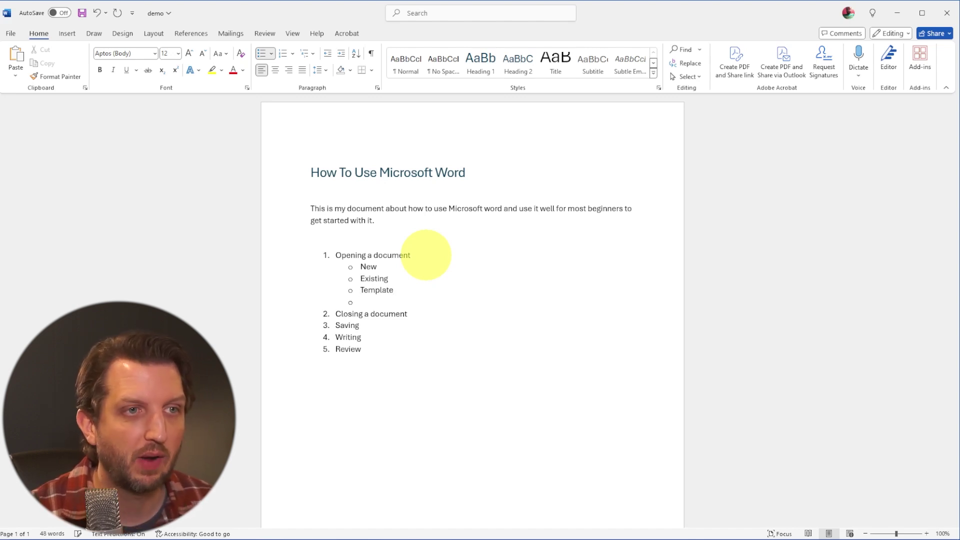
key("shift+Tab")
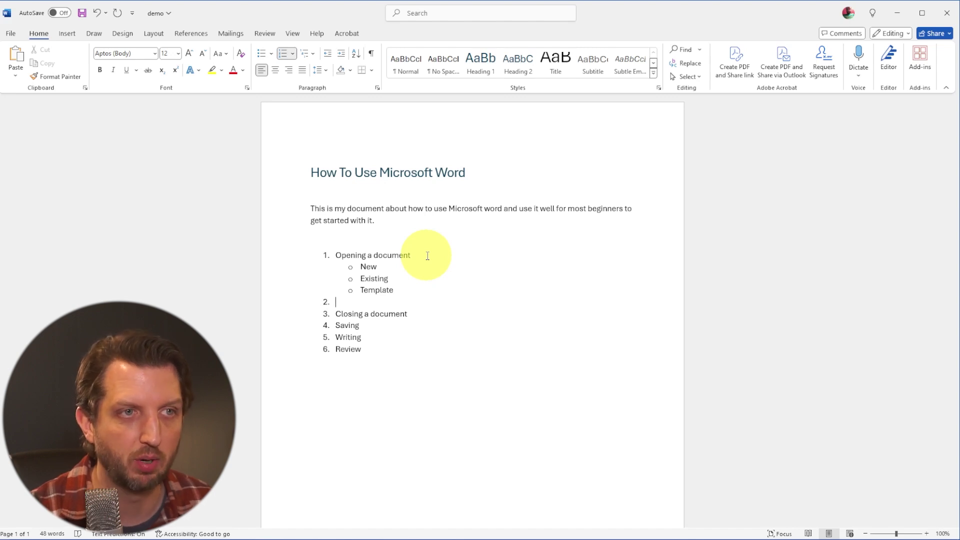
key("BackSpace")
key("BackSpace")
key("BackSpace")
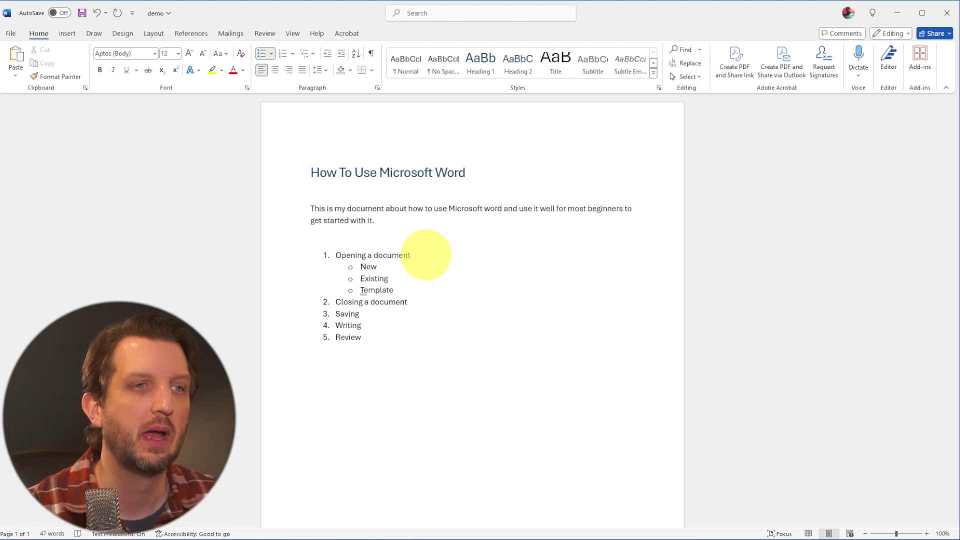
Insert 'Deleting' as item 4 after Saving, renumbering Writing and Review to 5 and 6.
left_click(387, 317)
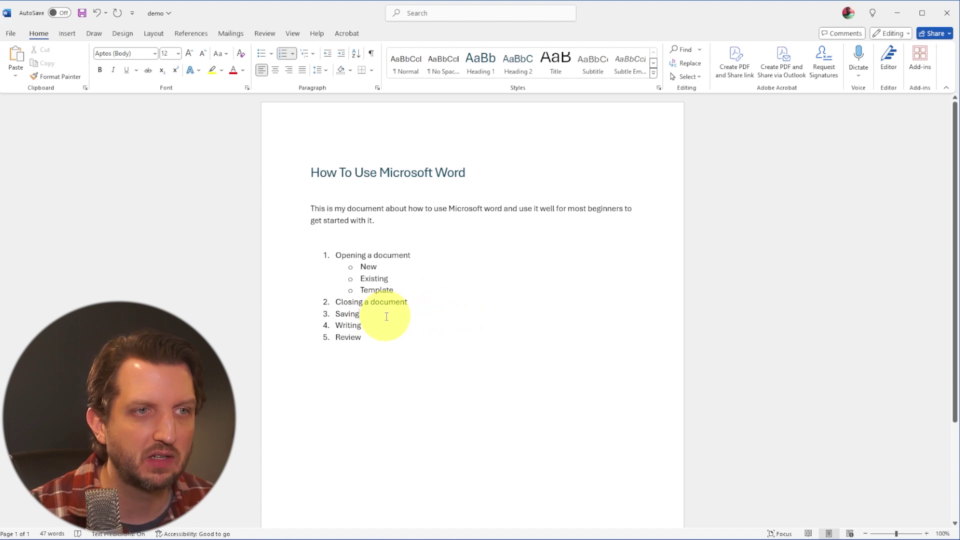
key("Return")
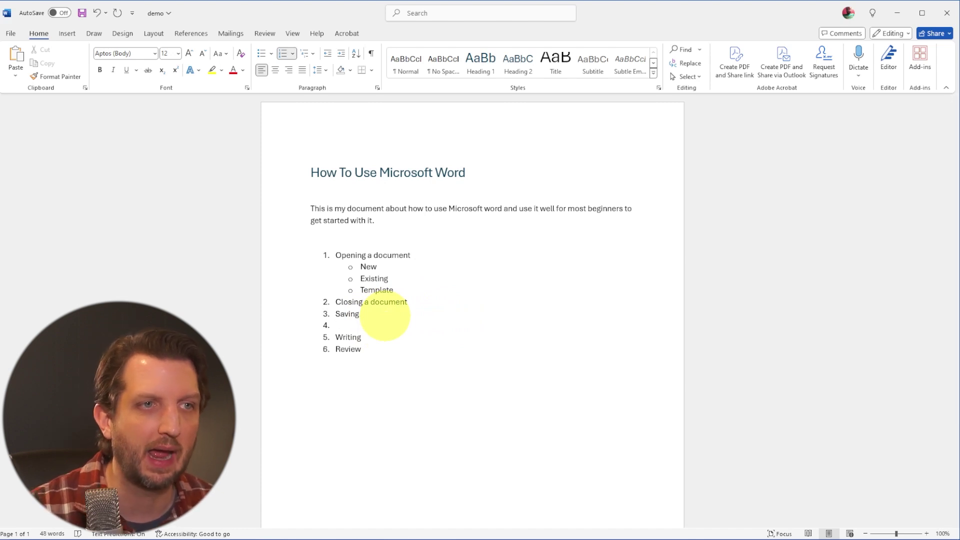
type("deleting")
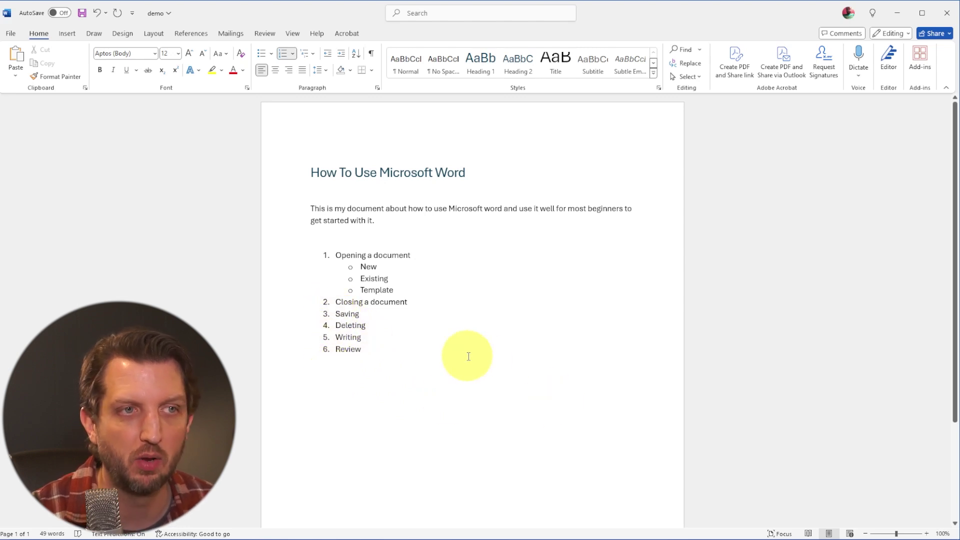
key("Return")
key("Return")
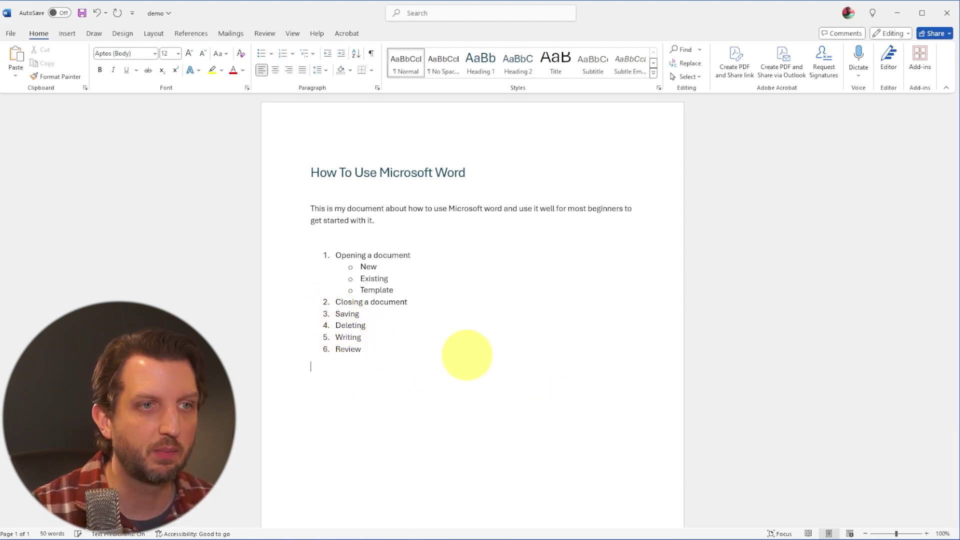
key("BackSpace")
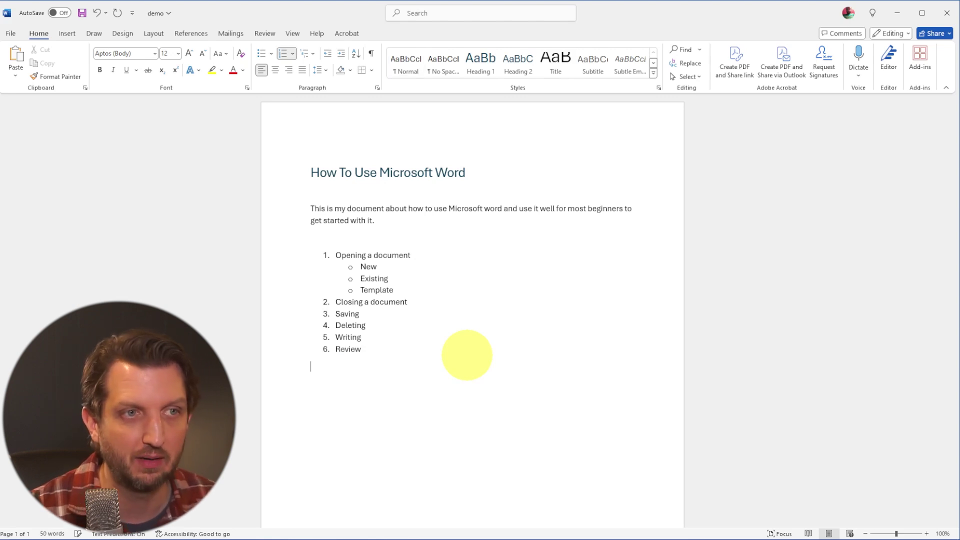
key("BackSpace")
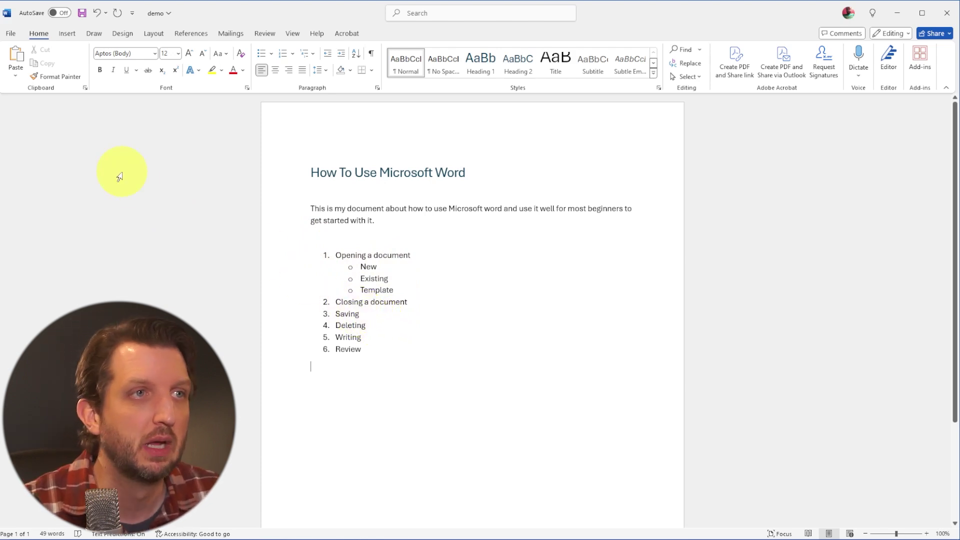
left_click(67, 33)
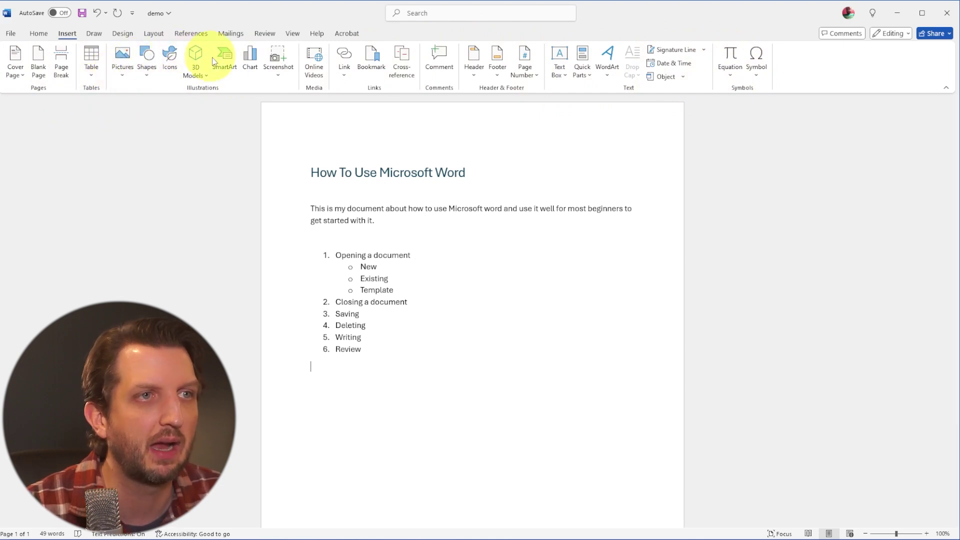
Insert the red cinema-seats-with-popcorn stock image below the numbered list.
left_click(123, 70)
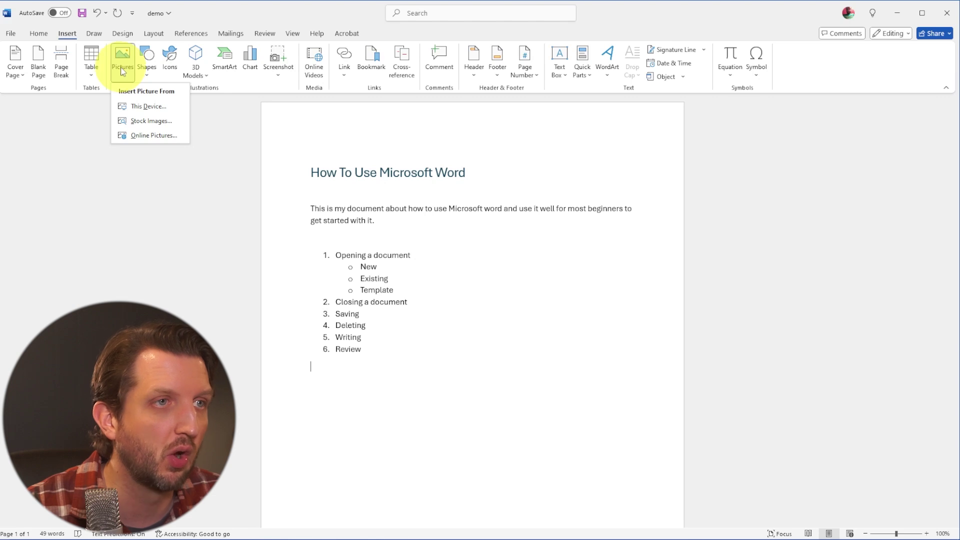
left_click(146, 123)
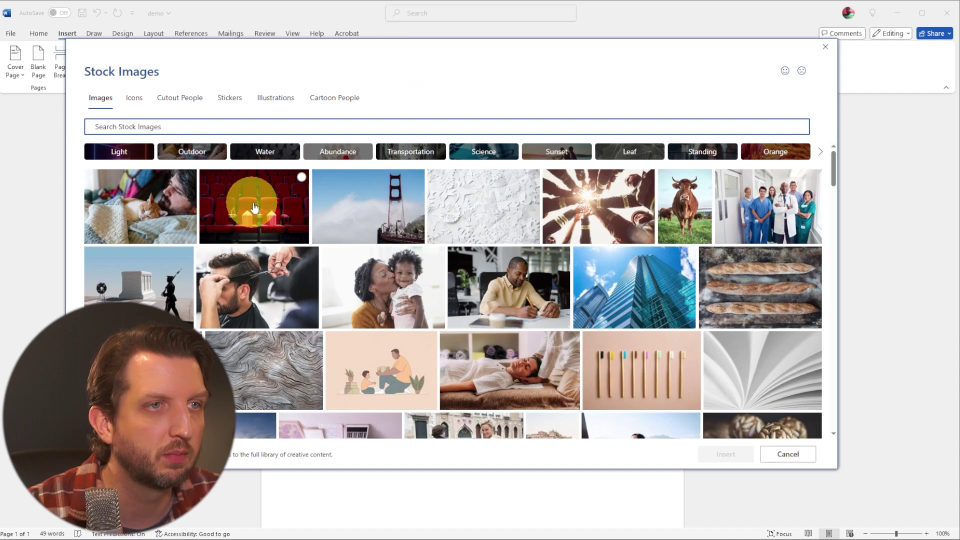
left_click(281, 206)
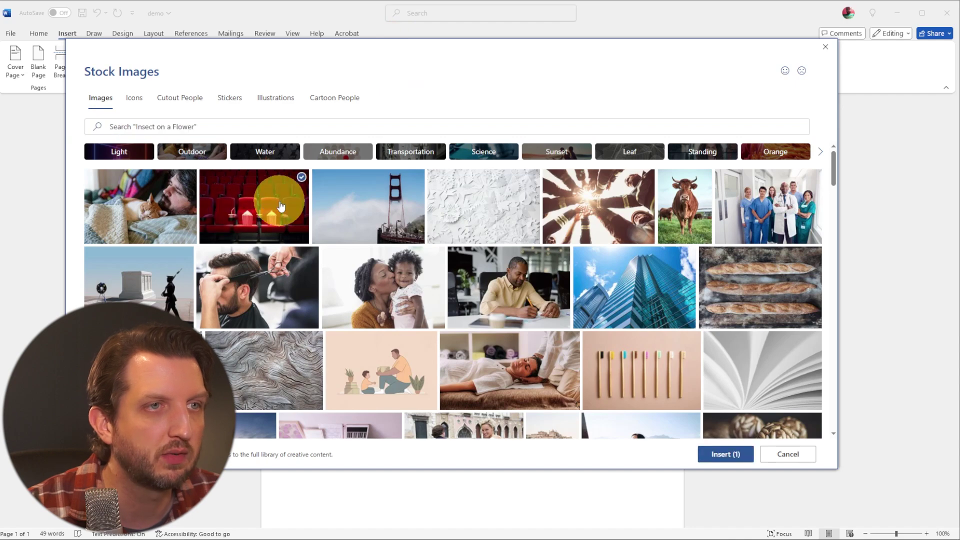
left_click(727, 452)
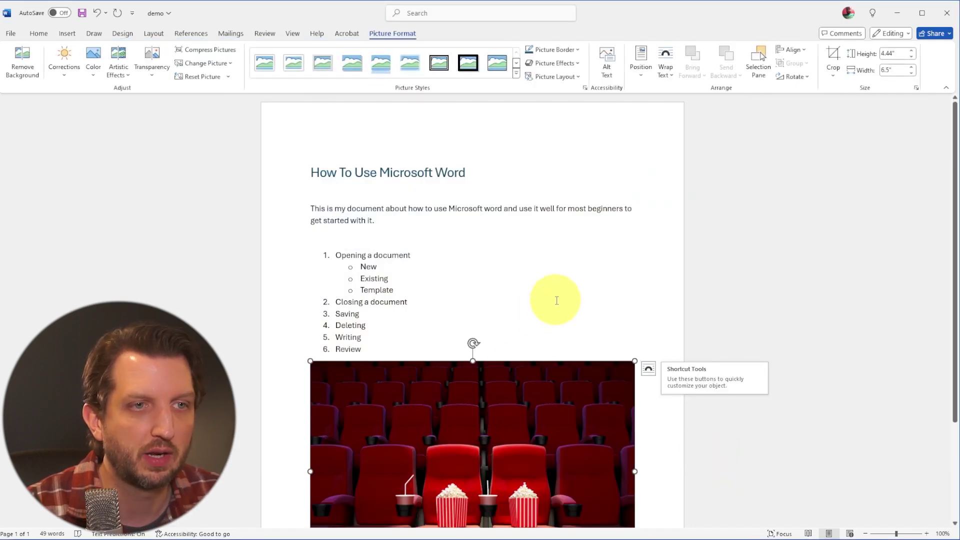
Shrink the cinema photo to about 2.47" high by 3.85" wide.
scroll(600, 297, "down", 3)
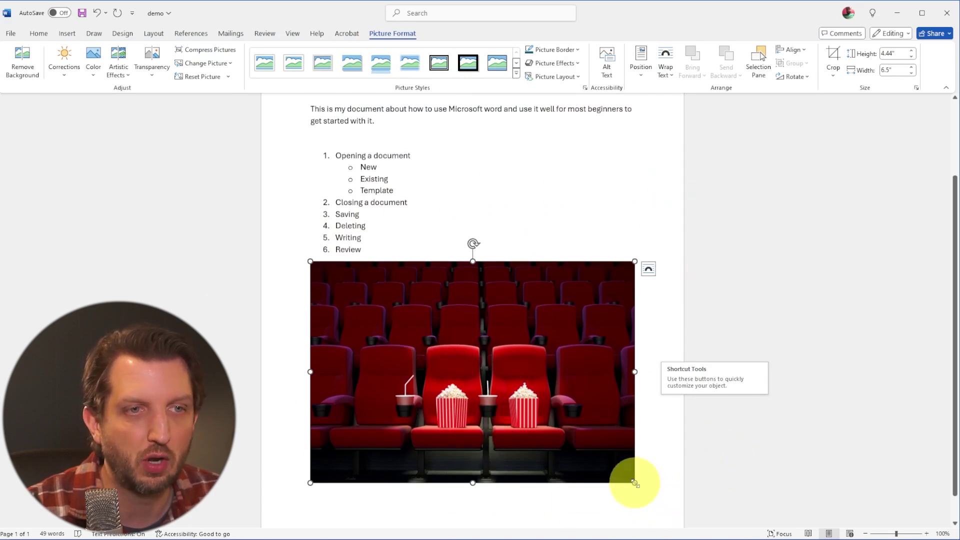
left_click_drag(633, 483, 515, 405)
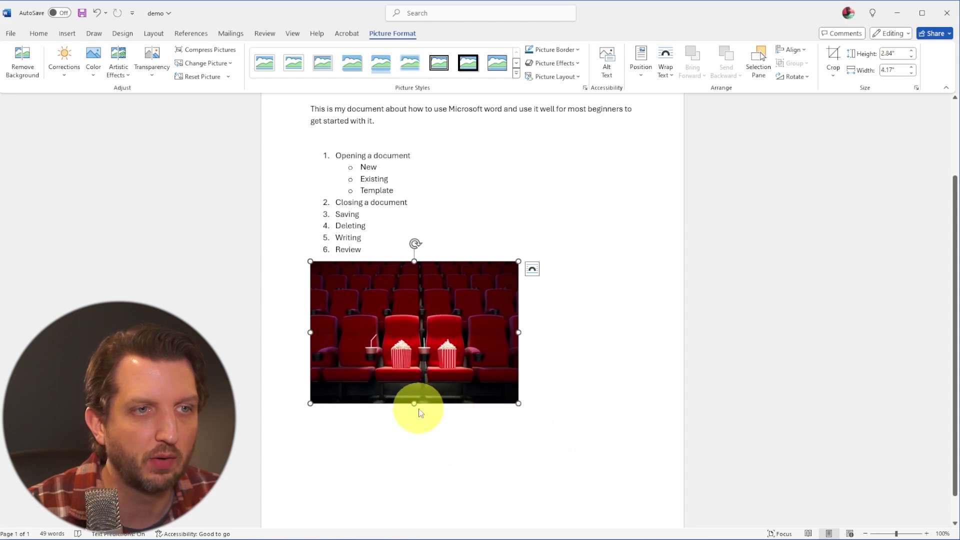
left_click_drag(414, 403, 414, 476)
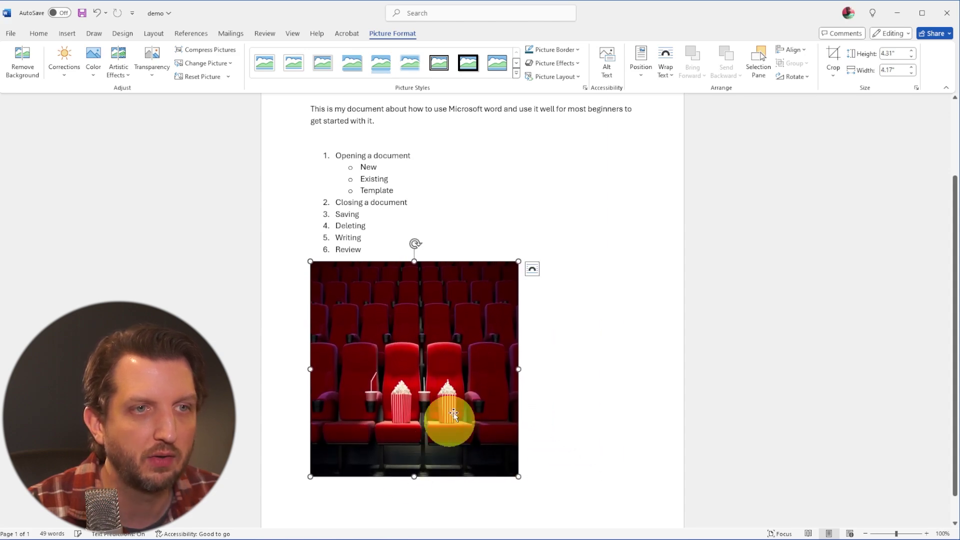
left_click_drag(519, 369, 639, 365)
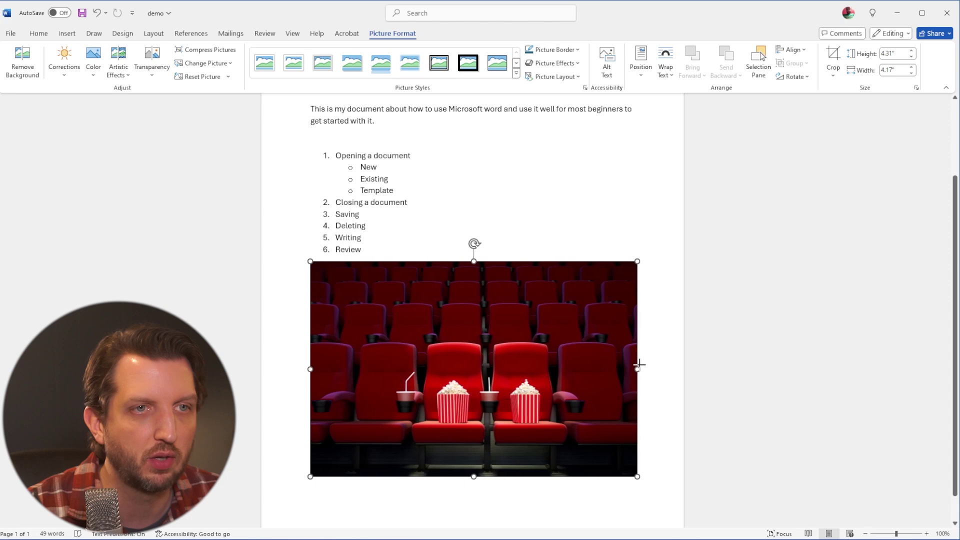
left_click_drag(637, 476, 489, 387)
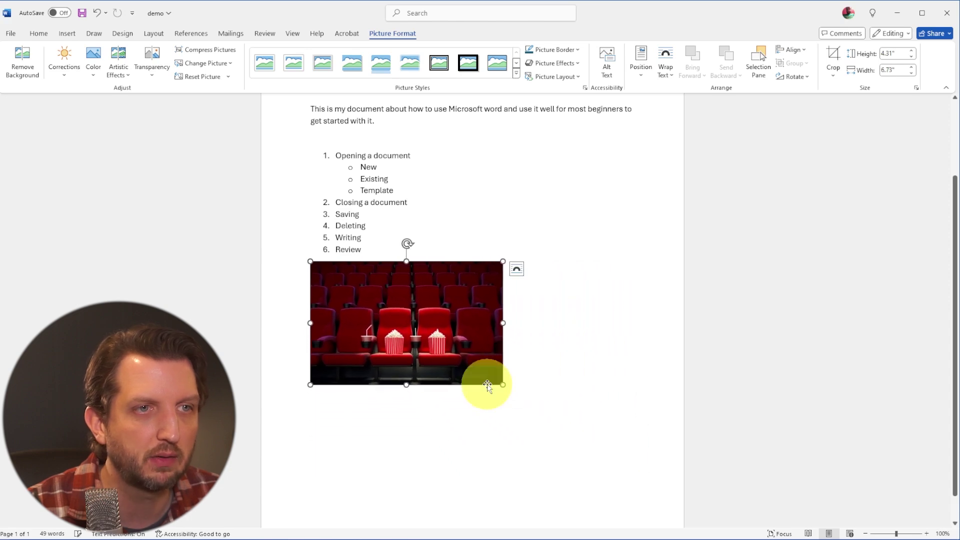
Set the cinema photo's text wrapping to Square, then Tight.
left_click(516, 271)
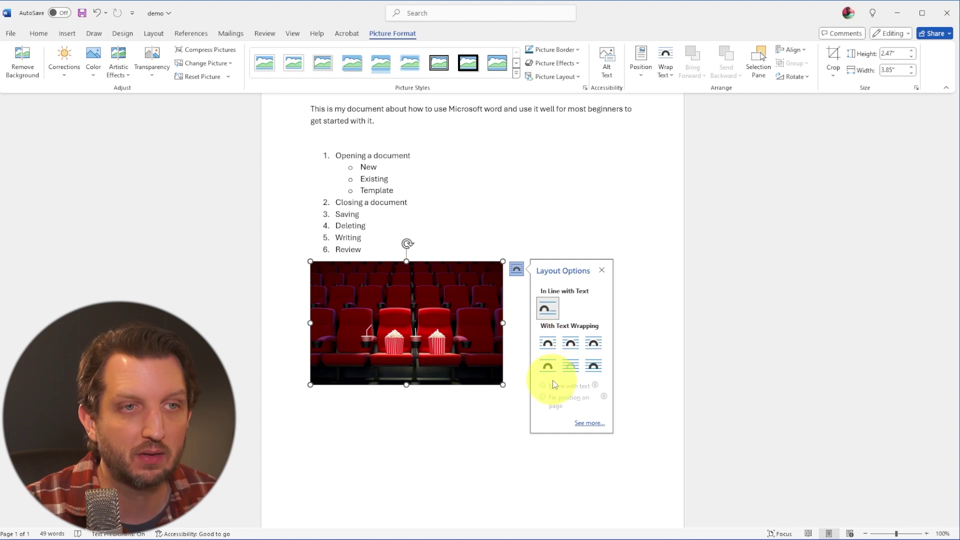
left_click(547, 343)
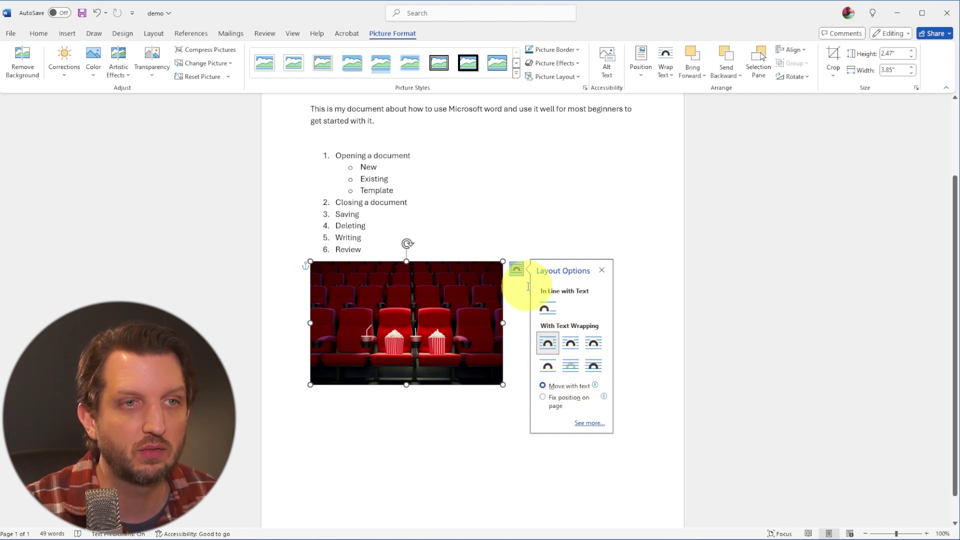
left_click(570, 343)
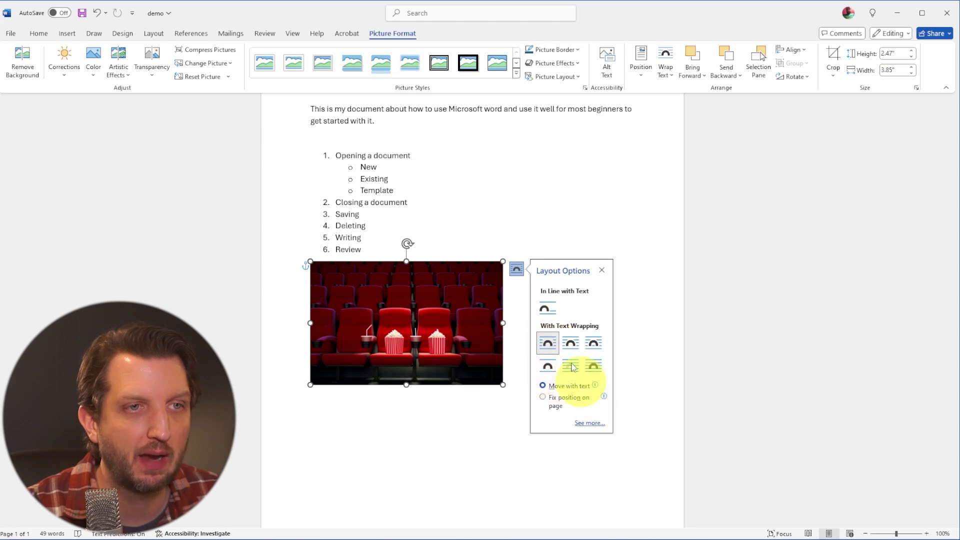
left_click(526, 305)
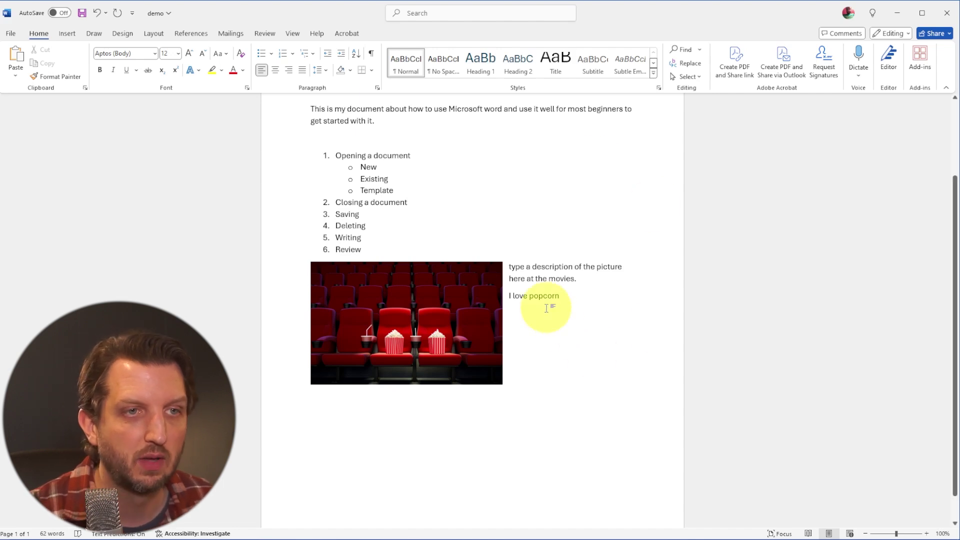
Type 'This is all about Pictures' on a new line below the photo and select it.
key("Return")
key("Return")
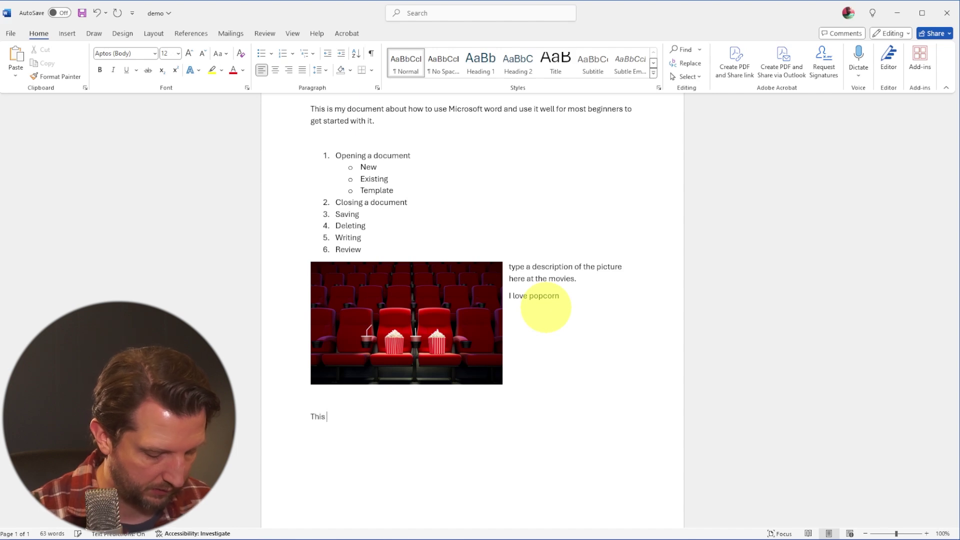
type("This is all about Pictures")
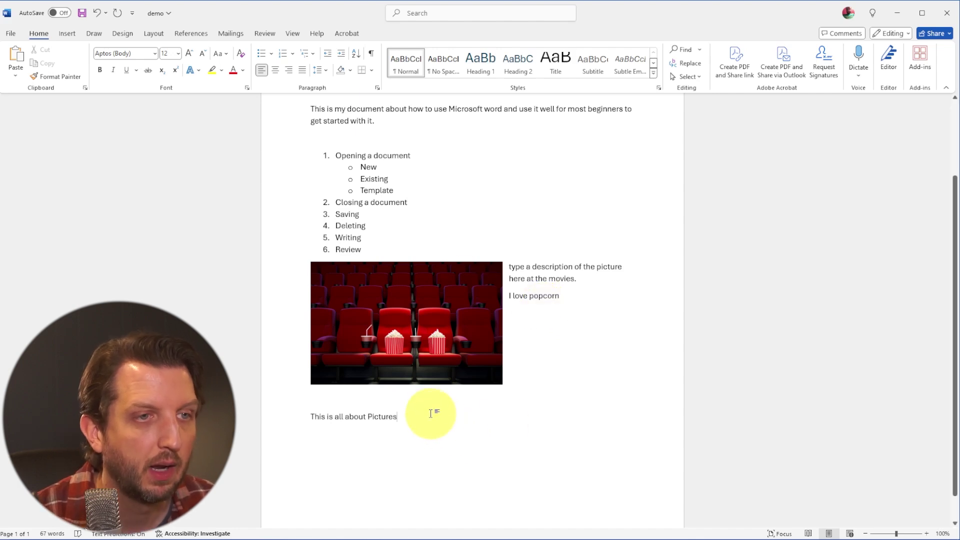
left_click_drag(430, 413, 315, 400)
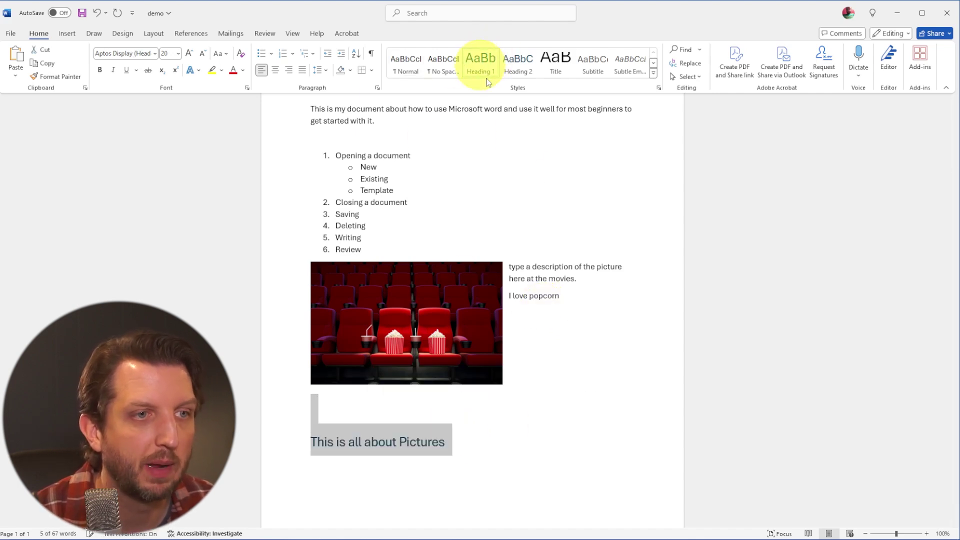
Apply Heading 1 to 'This is all about Pictures' and enlarge the cinema photo.
left_click(480, 62)
left_click(510, 443)
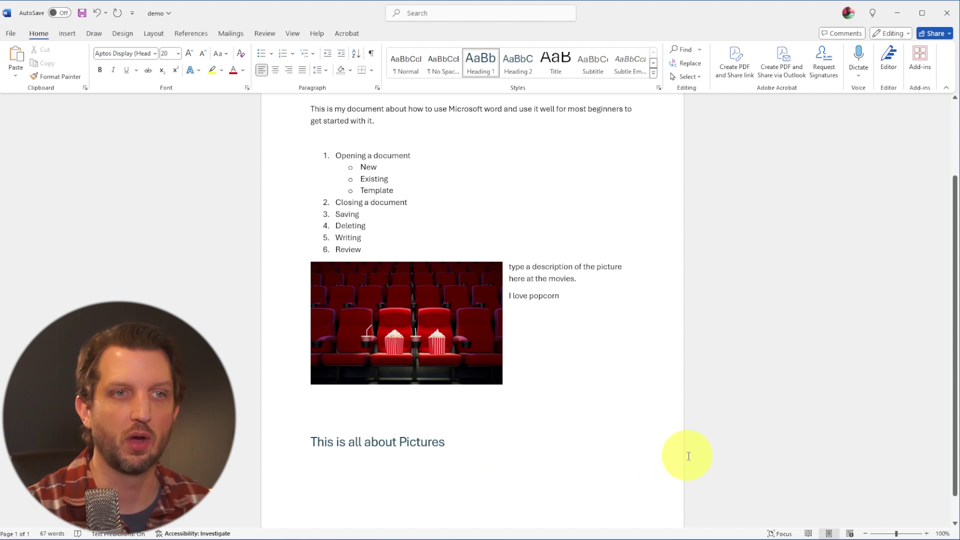
left_click(476, 337)
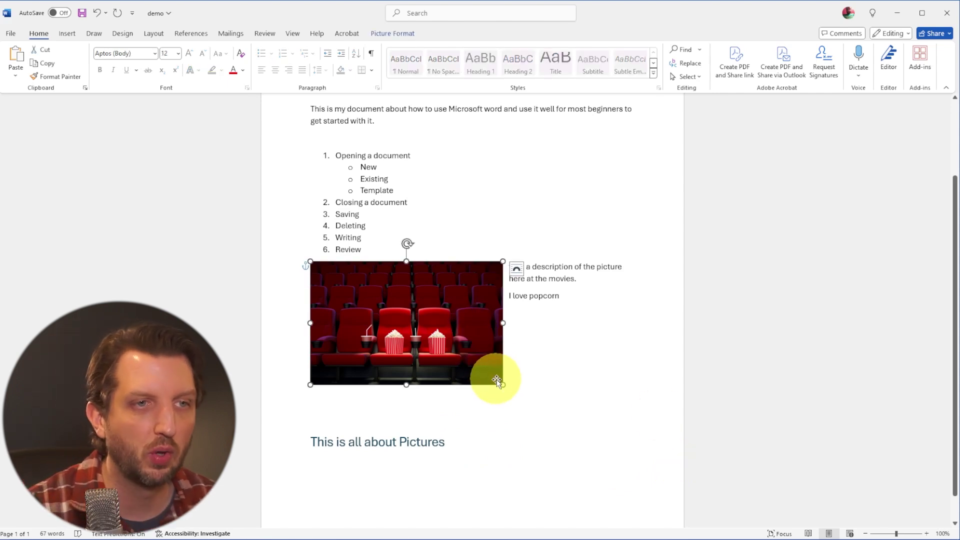
left_click_drag(497, 381, 559, 420)
key("alt+n")
scroll(442, 316, "up", 2)
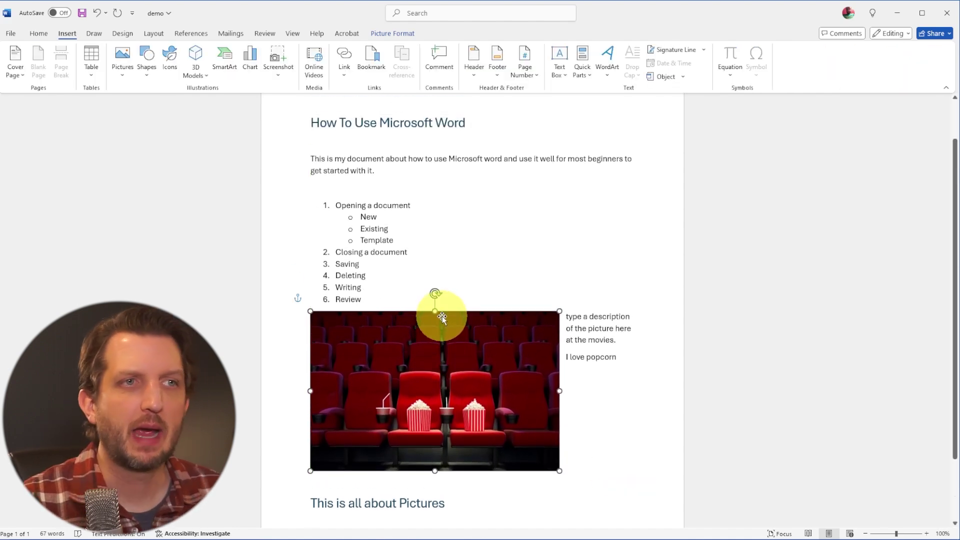
Run Spelling and Grammar and accept the missing full stops after 'popcorn' and 'Pictures'.
left_click(265, 33)
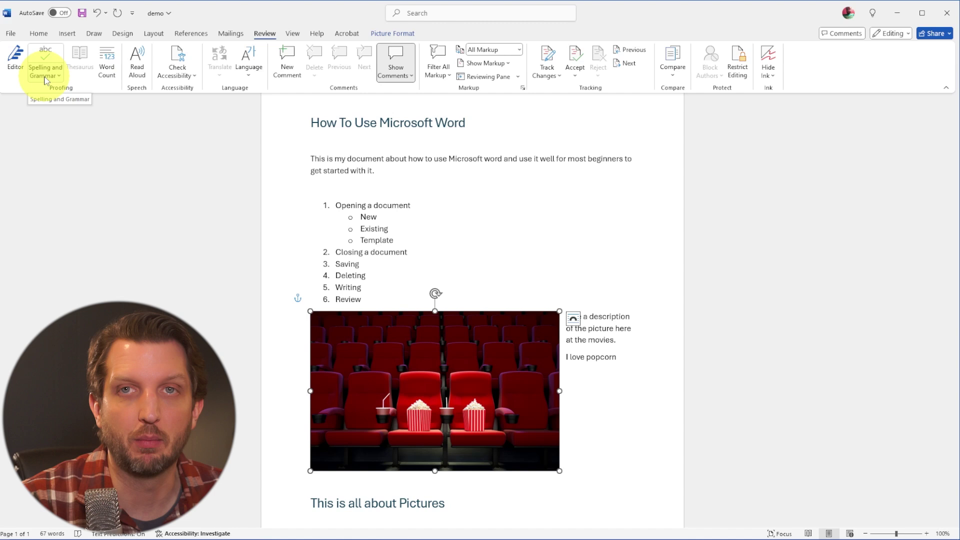
left_click(45, 76)
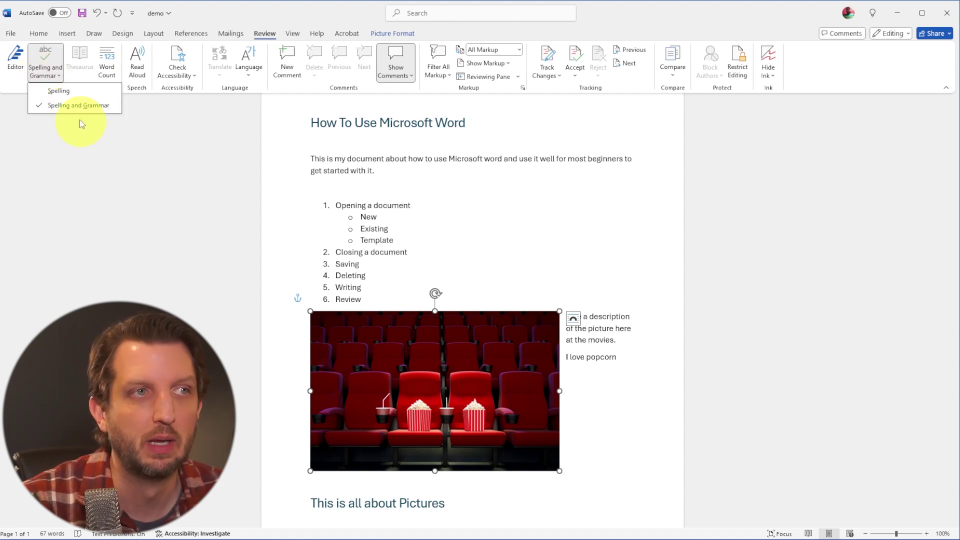
left_click(64, 106)
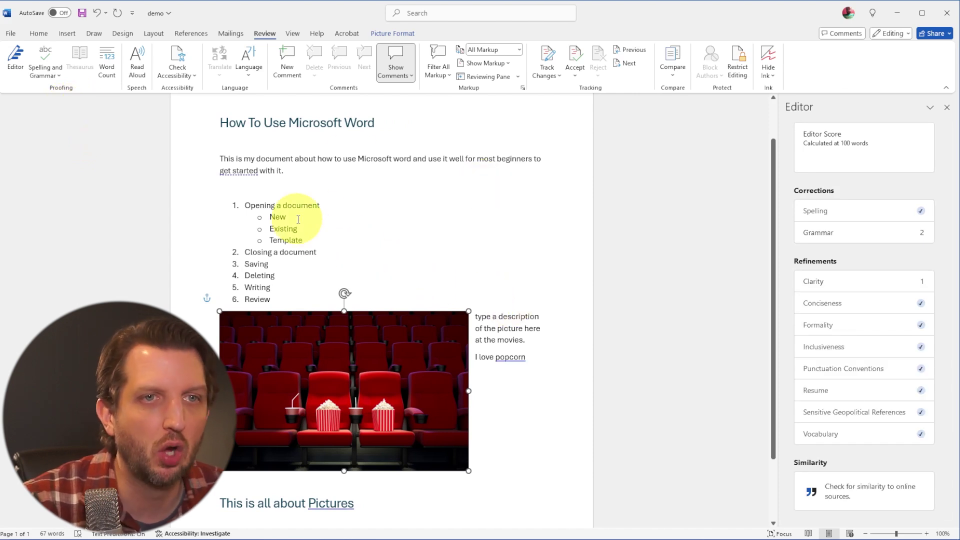
left_click(233, 169)
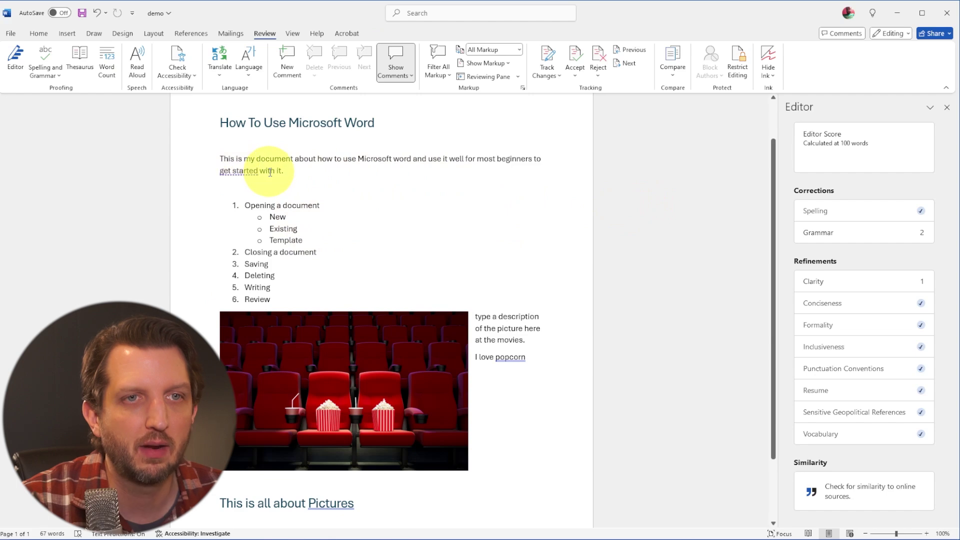
left_click(820, 233)
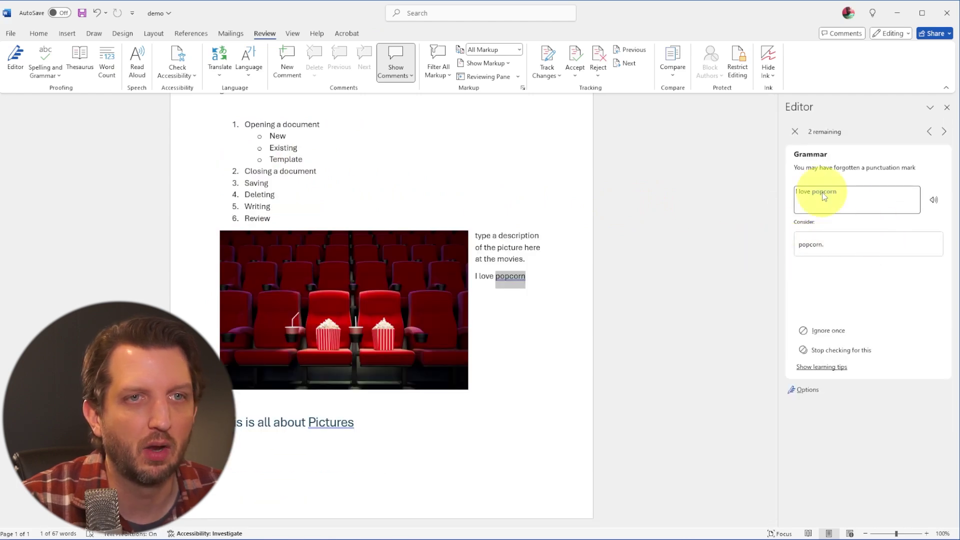
left_click(811, 245)
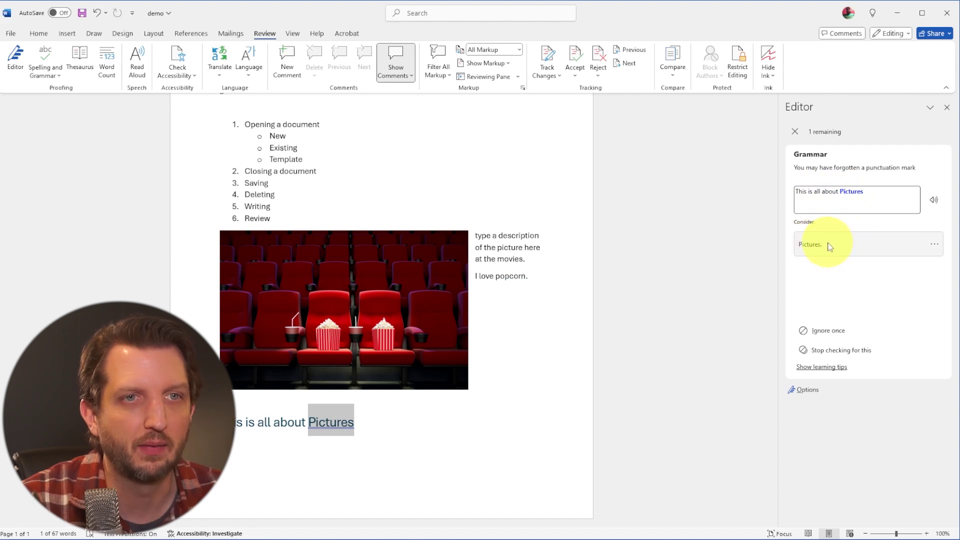
left_click(812, 246)
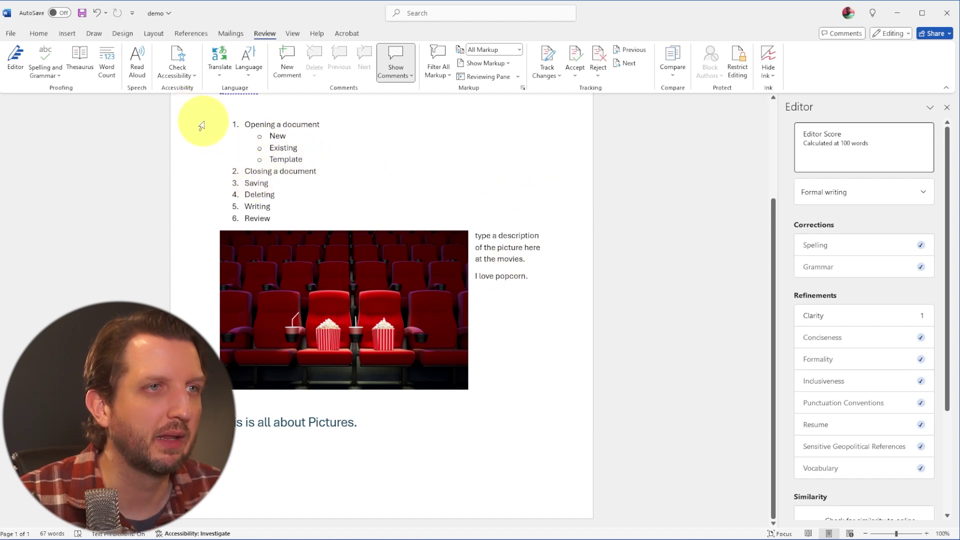
left_click(111, 68)
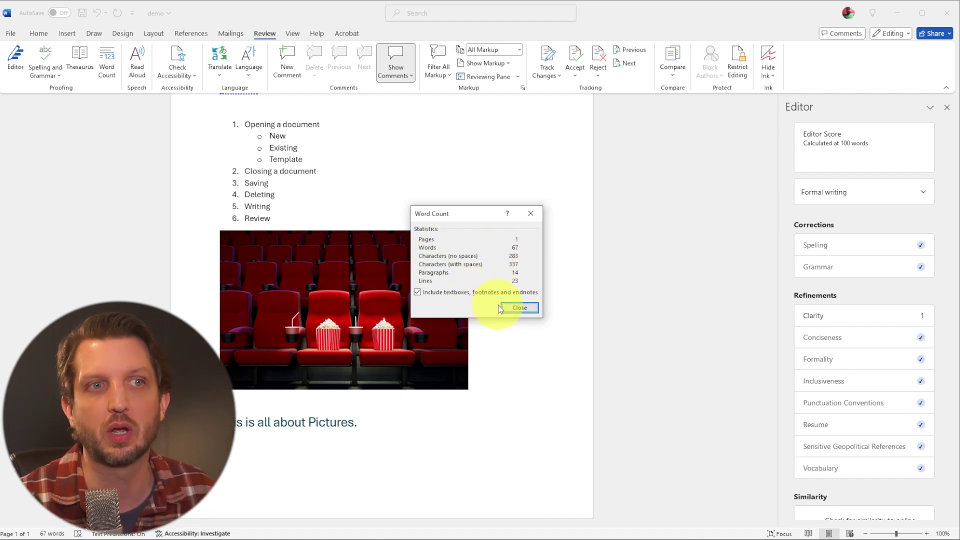
left_click(519, 308)
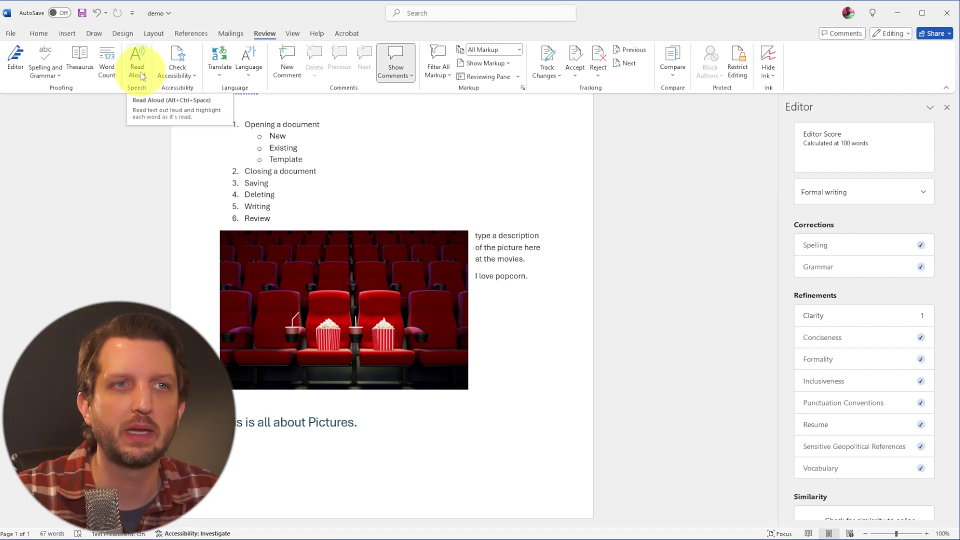
Post the comment 'Need to add more' on 'Pictures' in the heading.
left_click(291, 73)
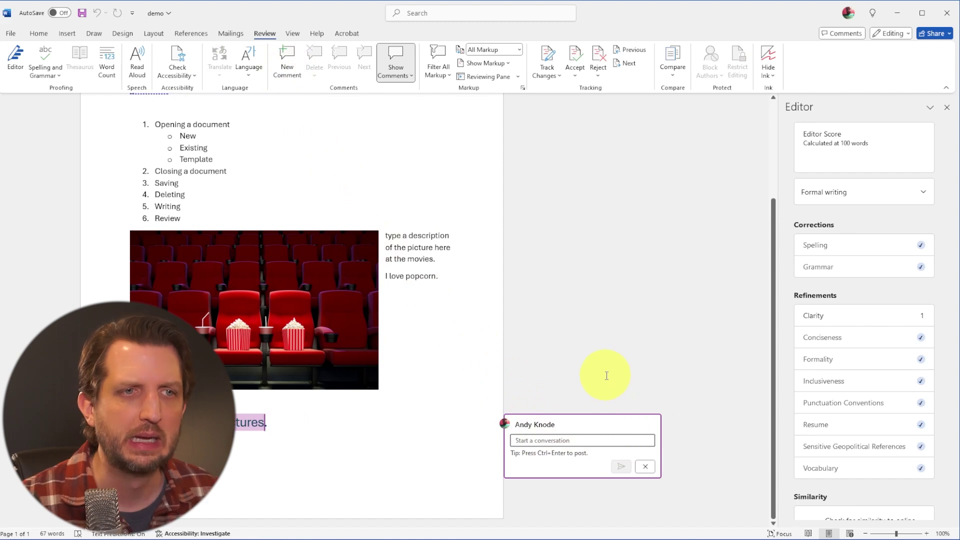
type("Need to a")
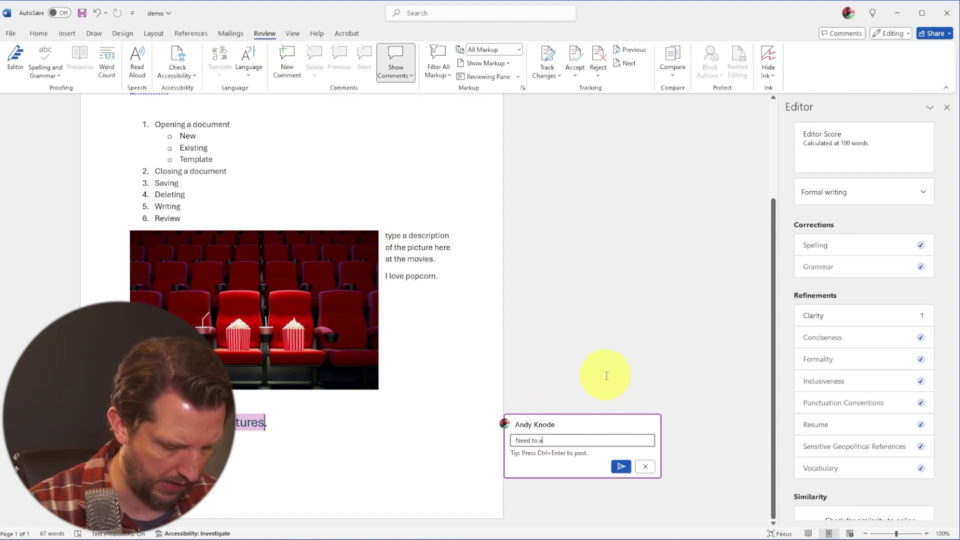
type("dd more")
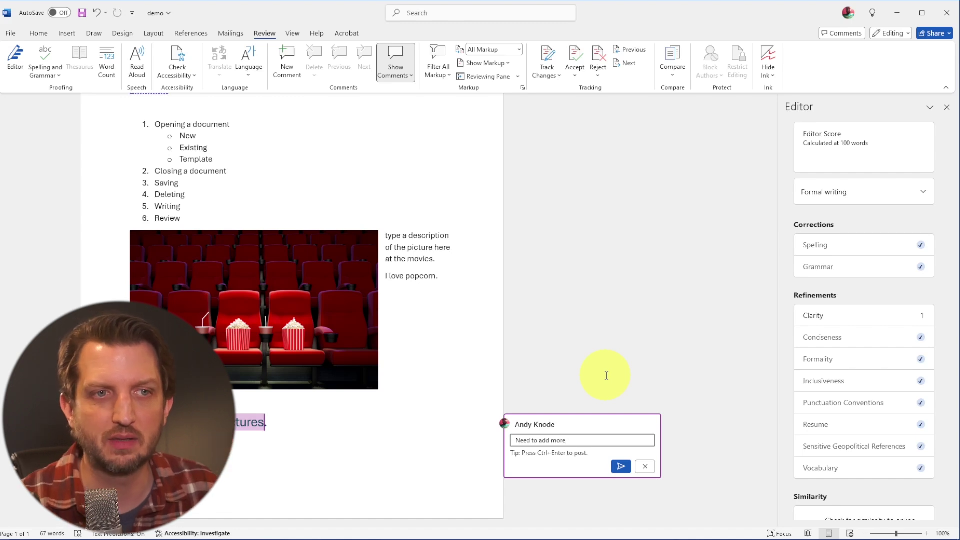
left_click(621, 466)
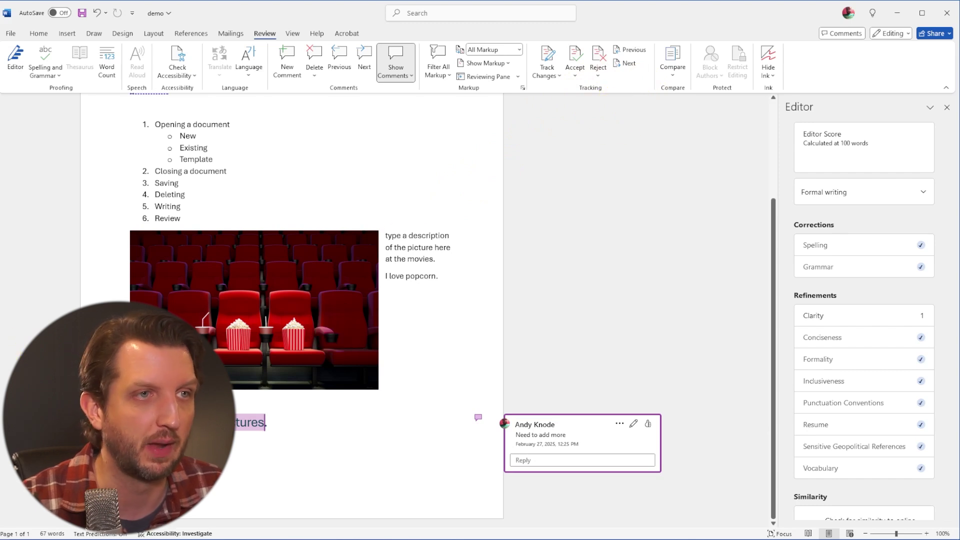
Close the Editor pane, preview the document in Web Layout, then return to Print Layout.
left_click(294, 35)
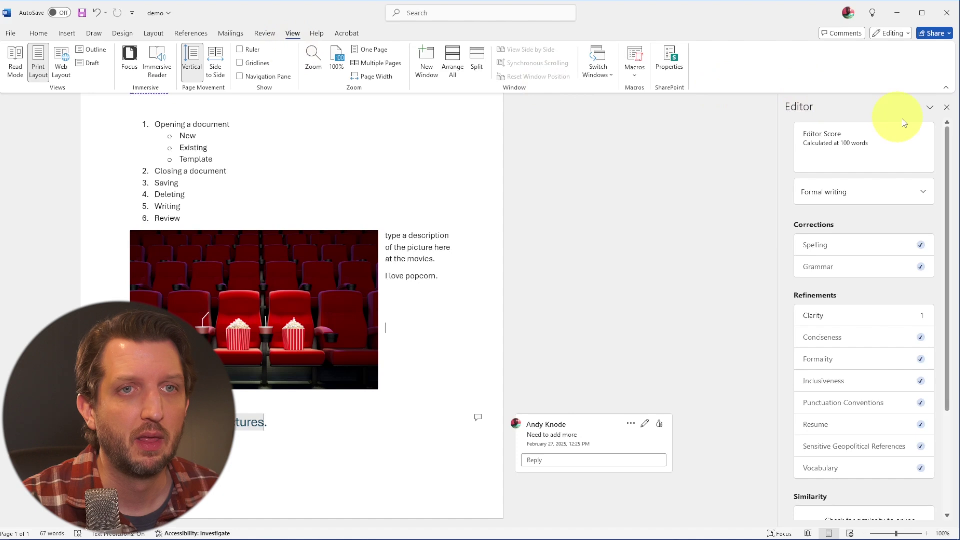
left_click(947, 107)
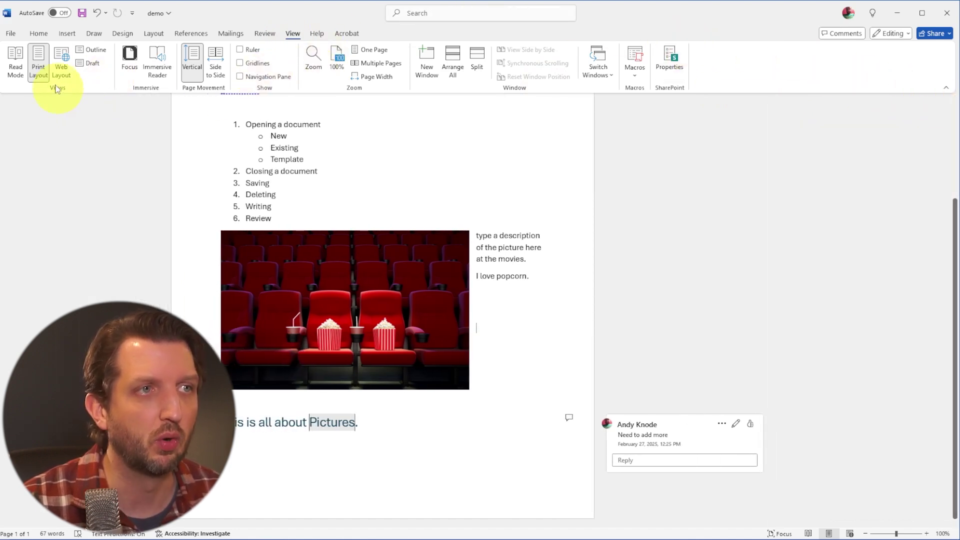
left_click(23, 73)
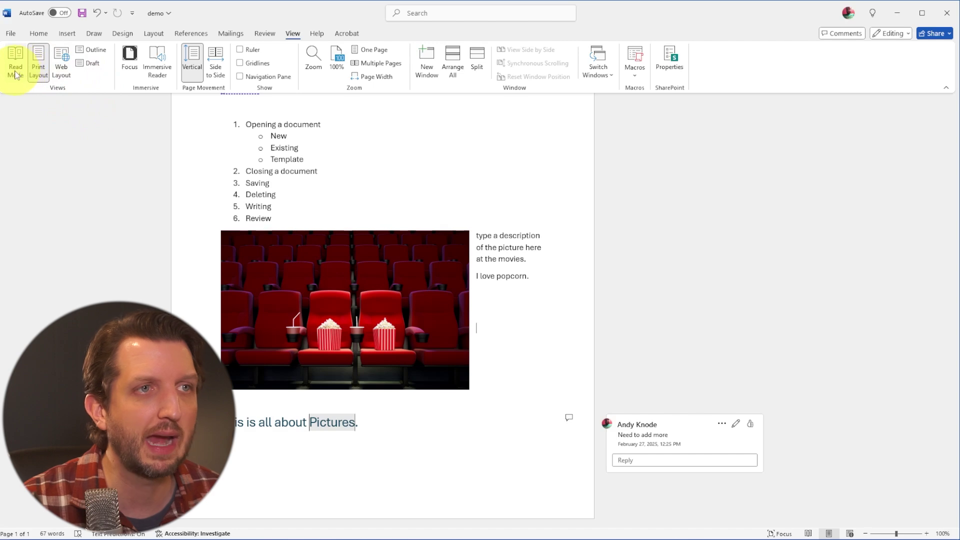
left_click(66, 64)
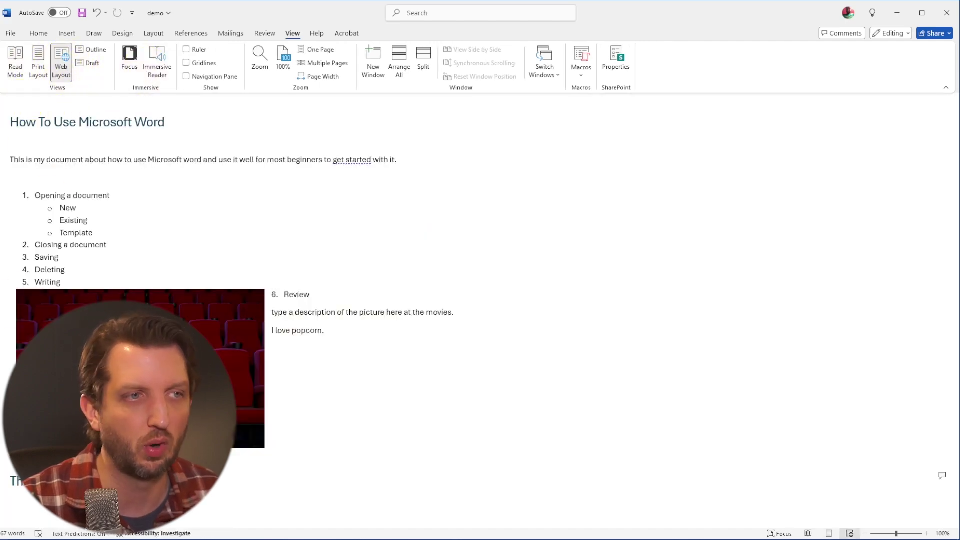
left_click(38, 68)
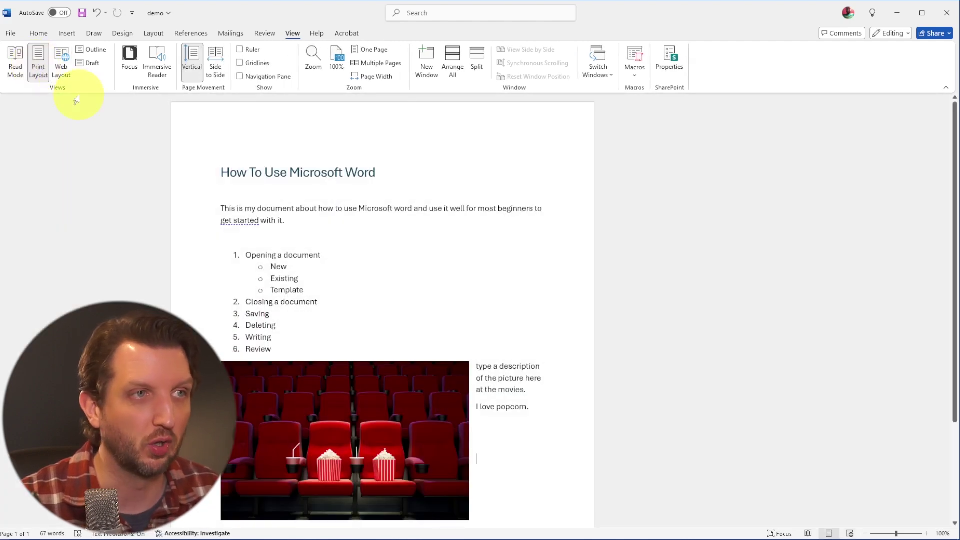
Browse the Mailings, Review, Design and Layout ribbon tabs, ending on Home.
left_click(230, 33)
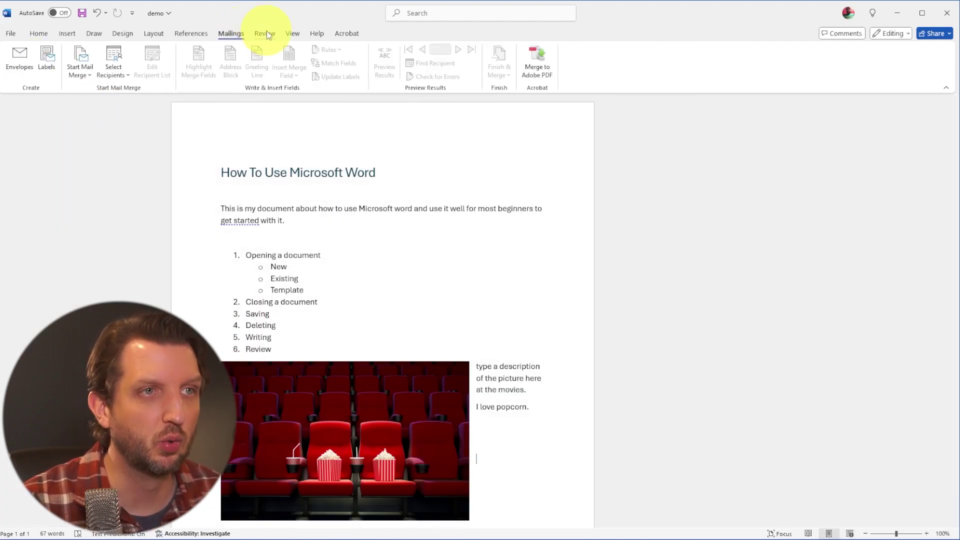
left_click(267, 34)
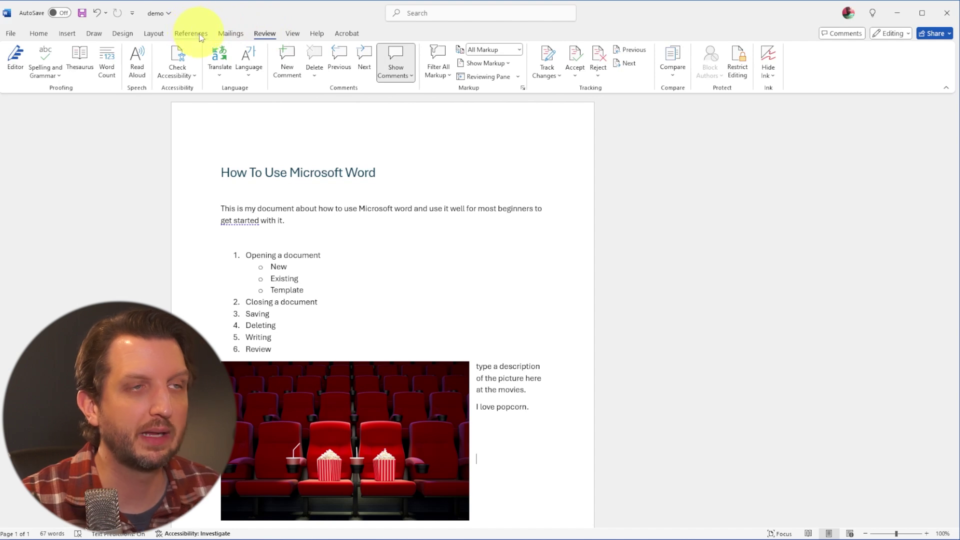
left_click(125, 35)
left_click(152, 35)
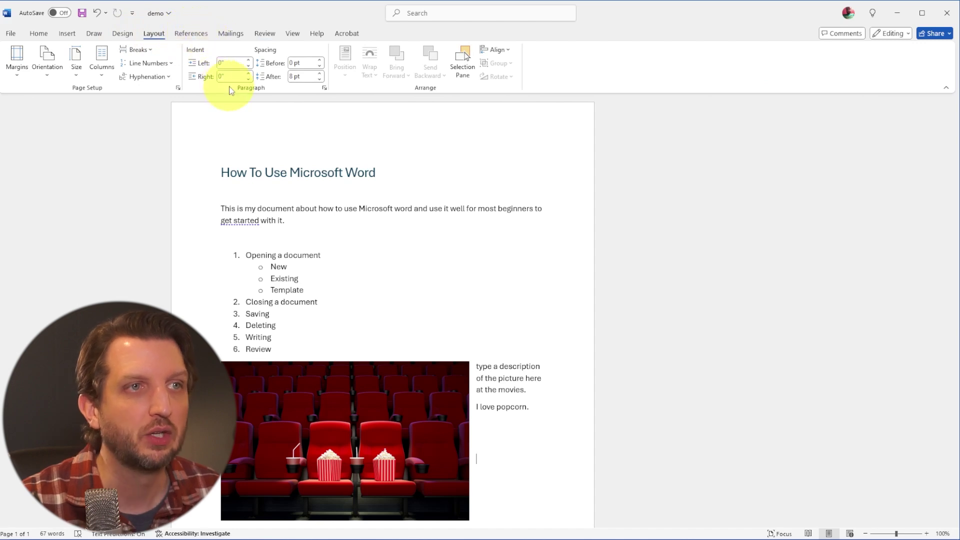
left_click(44, 36)
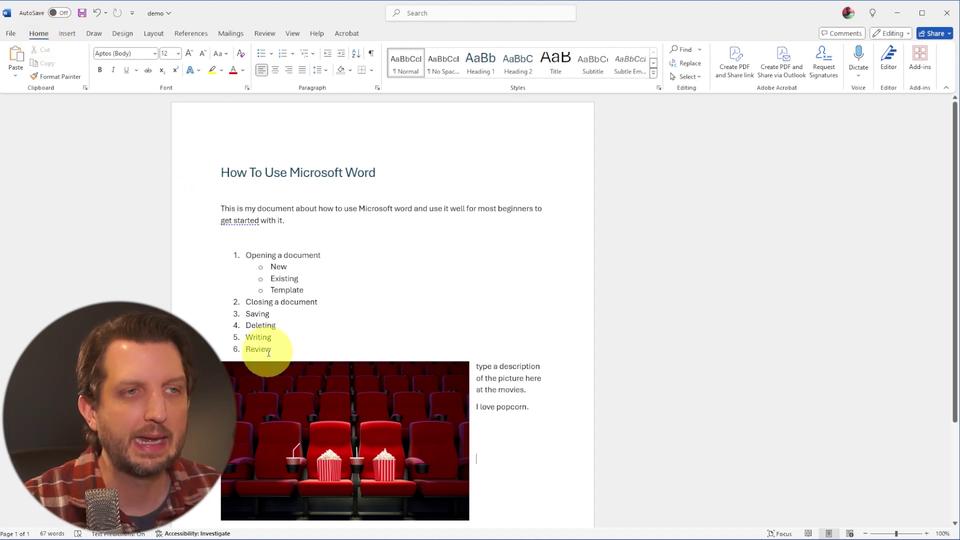
Save the document as demov2, change the 'Template' bullet to 'Templates', and close it.
left_click(82, 14)
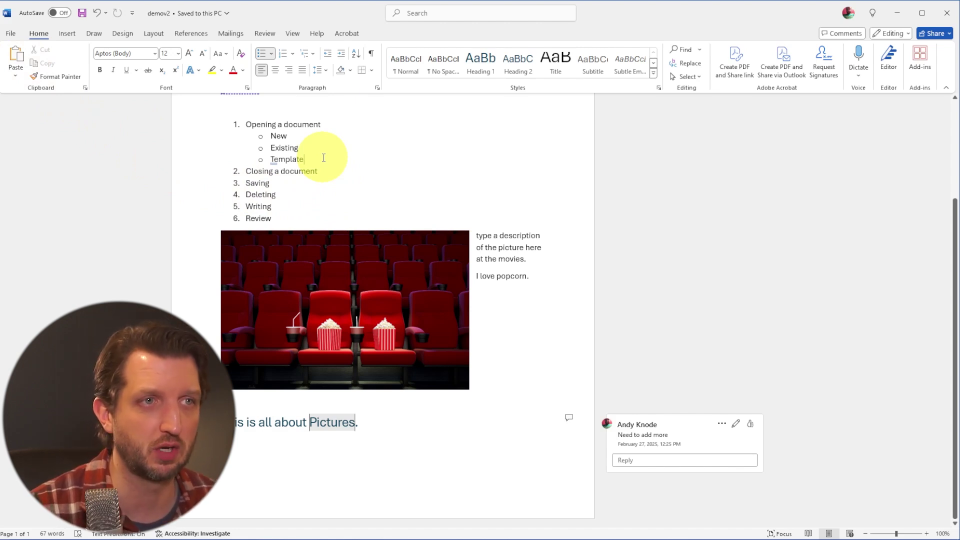
type("s")
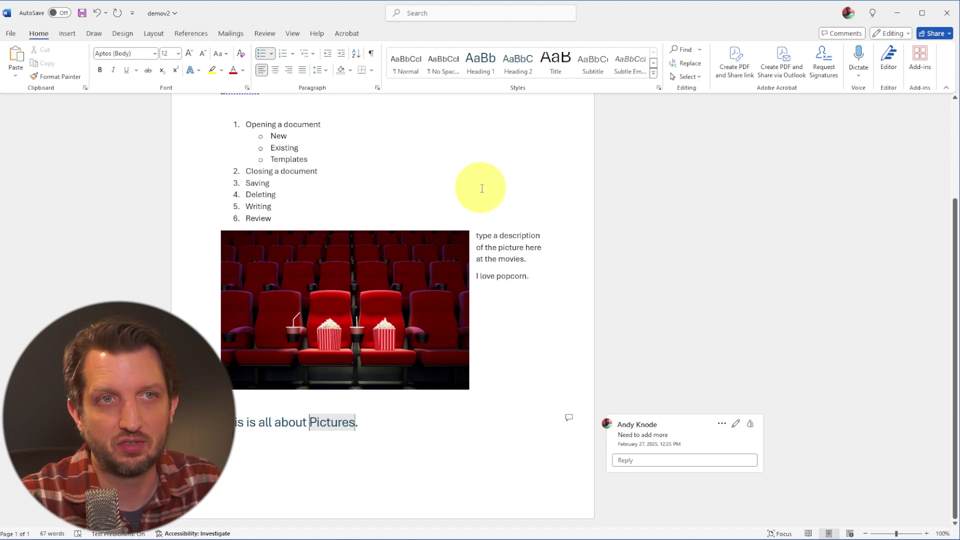
left_click(949, 15)
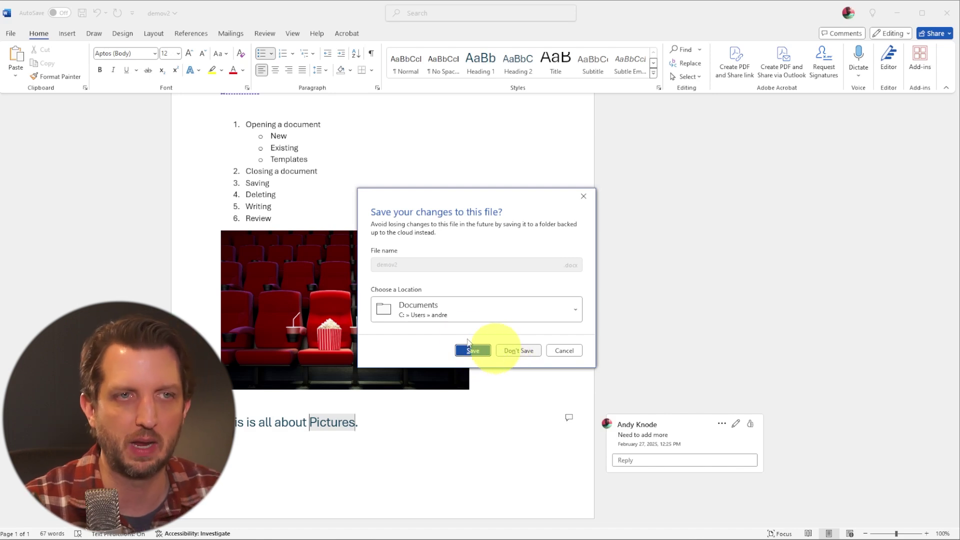
left_click(570, 350)
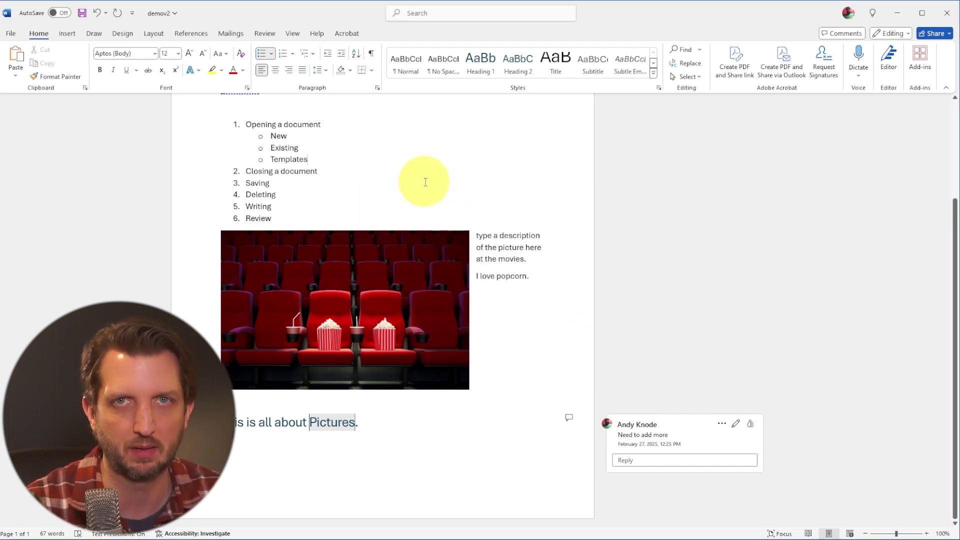